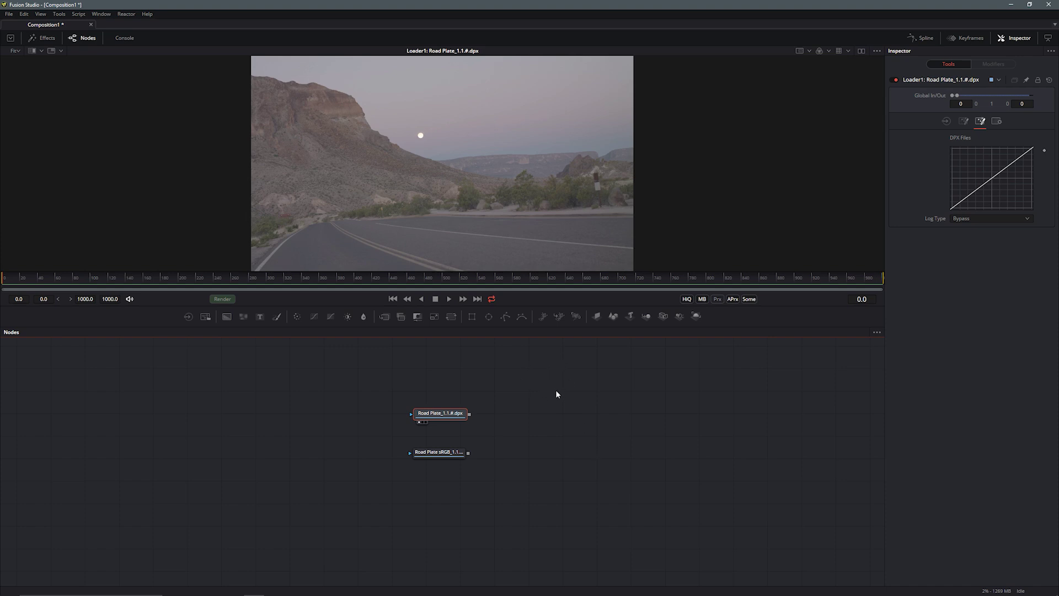
# - Space out the Road Plate DPX and Road Plate sRGB loader nodes, aligning one above the other in the node graph
pyautogui.moveTo(454, 414); pyautogui.dragTo(417, 412)
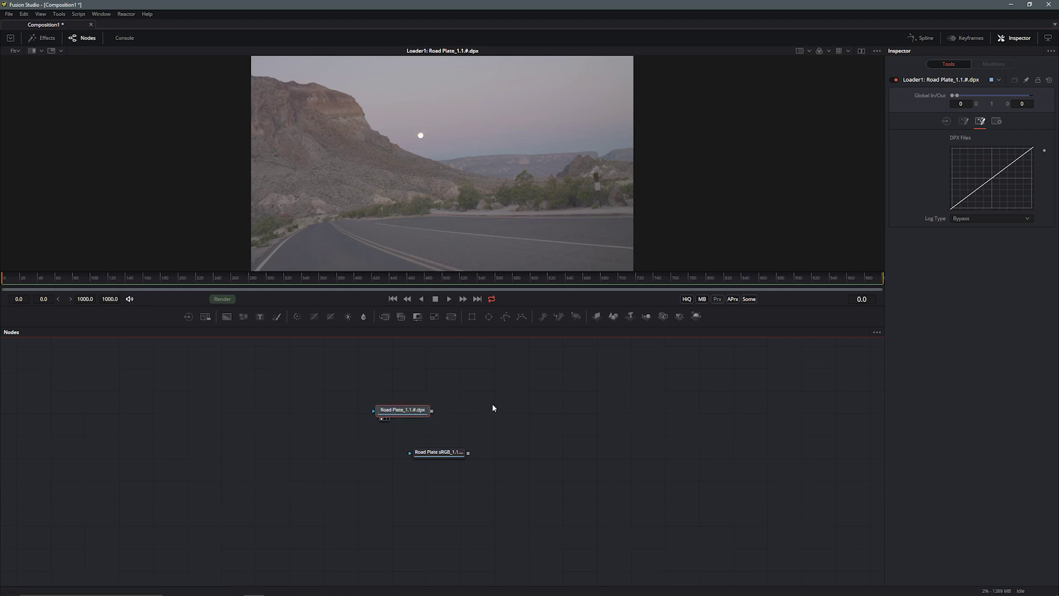
pyautogui.moveTo(416, 413)
pyautogui.moveTo(446, 454); pyautogui.dragTo(410, 466)
pyautogui.moveTo(479, 382); pyautogui.dragTo(489, 398)
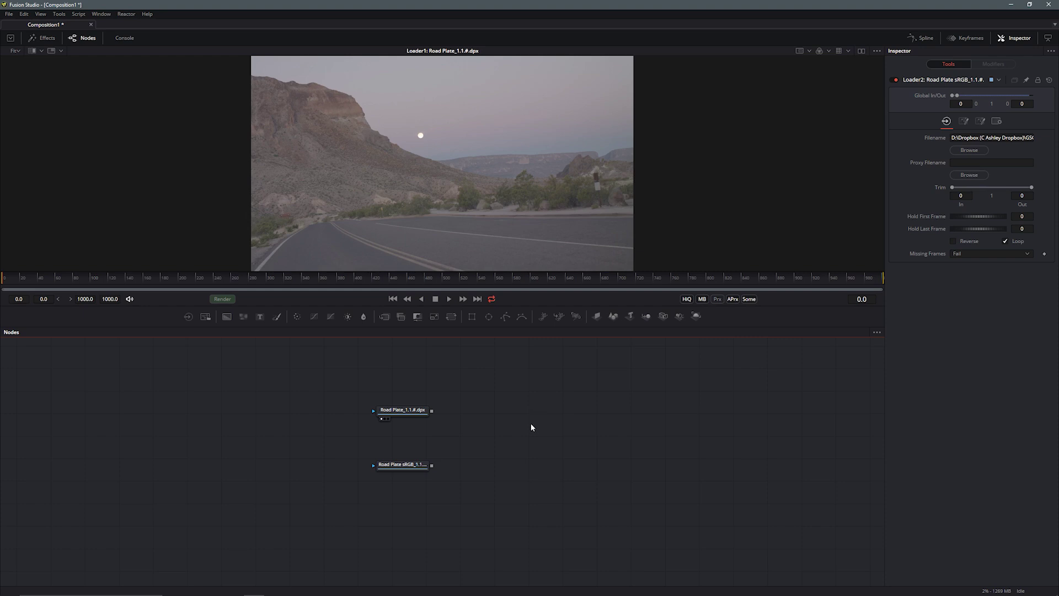
# - Compare the two plates by viewing the Road Plate DPX loader and the Road Plate sRGB PNG loader in the viewer
pyautogui.moveTo(412, 408); pyautogui.dragTo(432, 249)
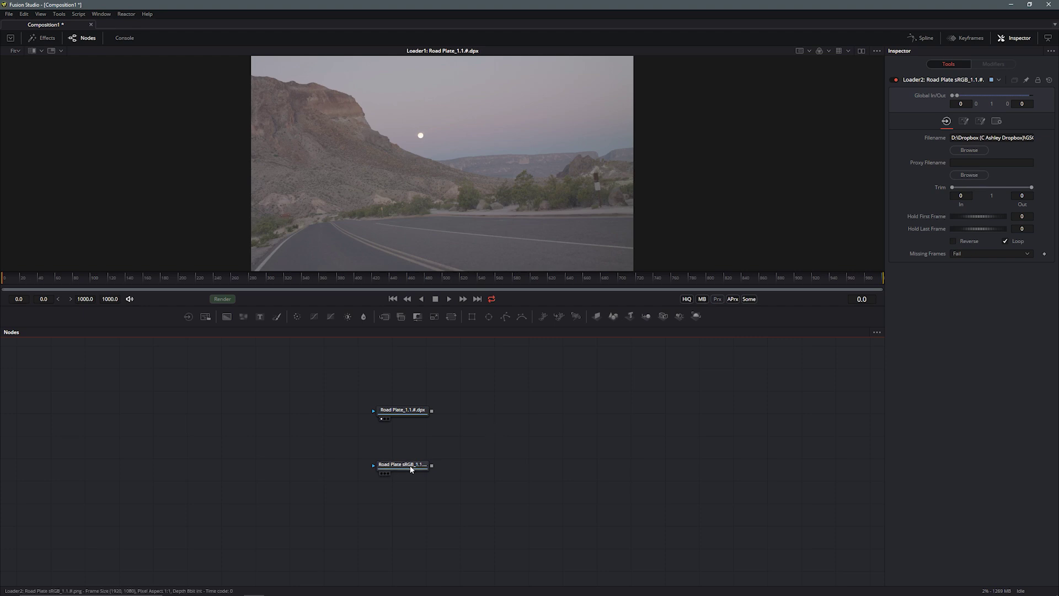
pyautogui.moveTo(411, 470)
pyautogui.moveTo(411, 470); pyautogui.dragTo(430, 176)
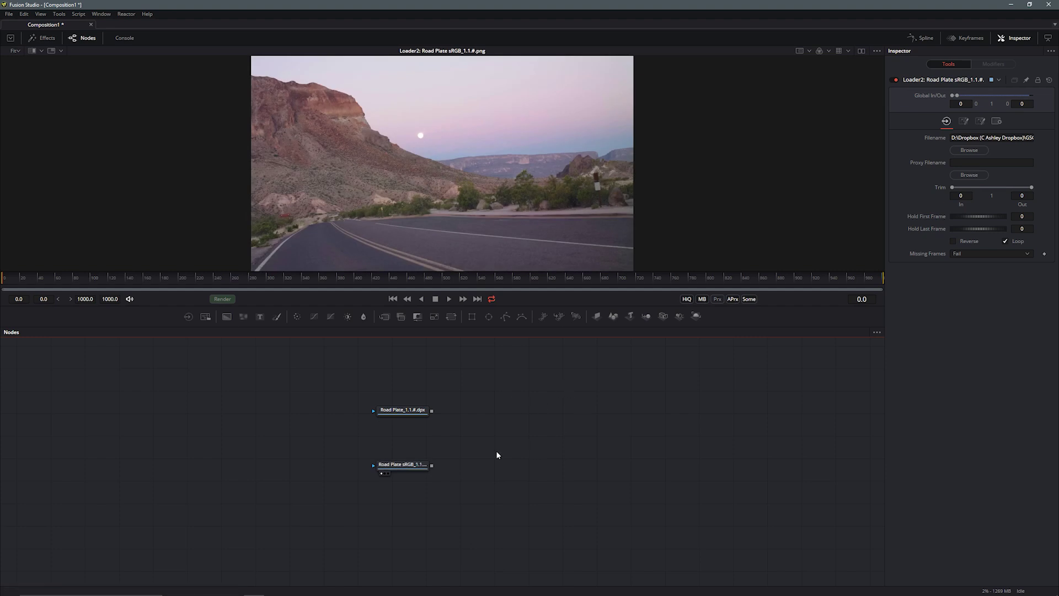
pyautogui.moveTo(421, 468); pyautogui.dragTo(417, 469)
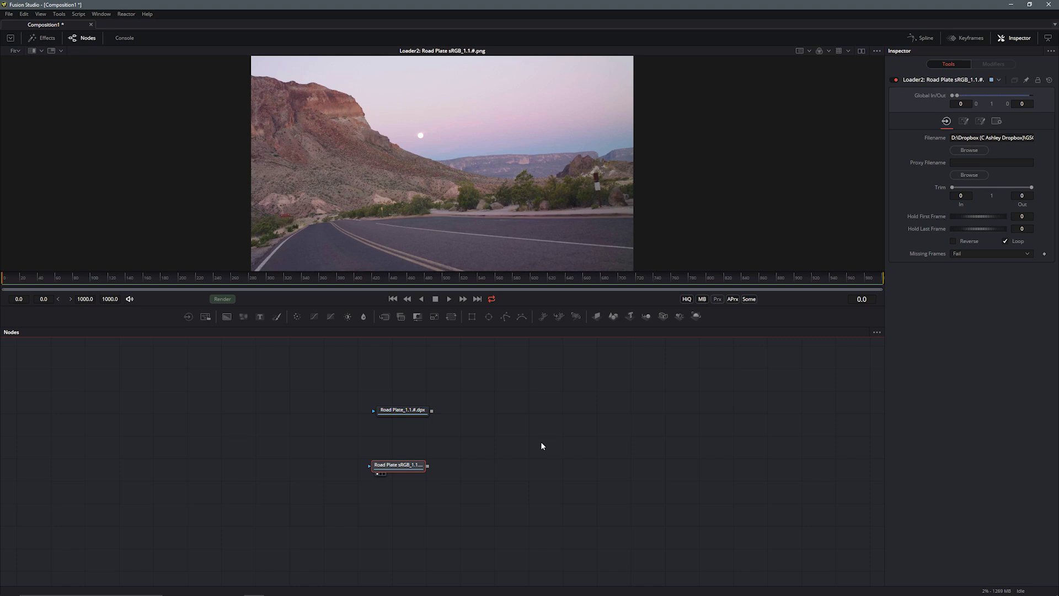
pyautogui.click(528, 465)
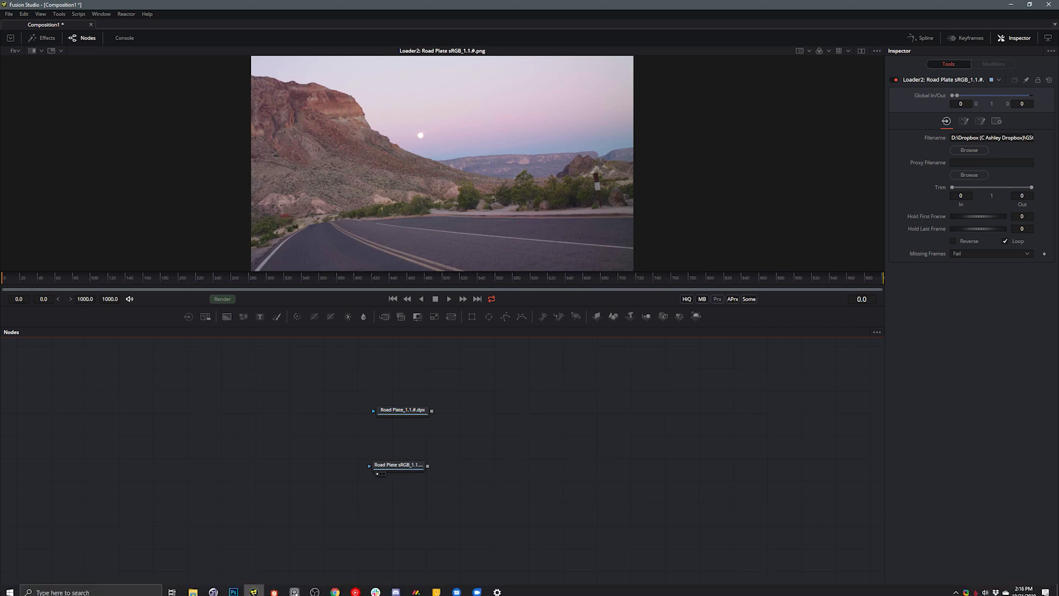
# - Switch to Cinema 4D, widen the render view and maximize the perspective camera viewport
pyautogui.click(219, 586)
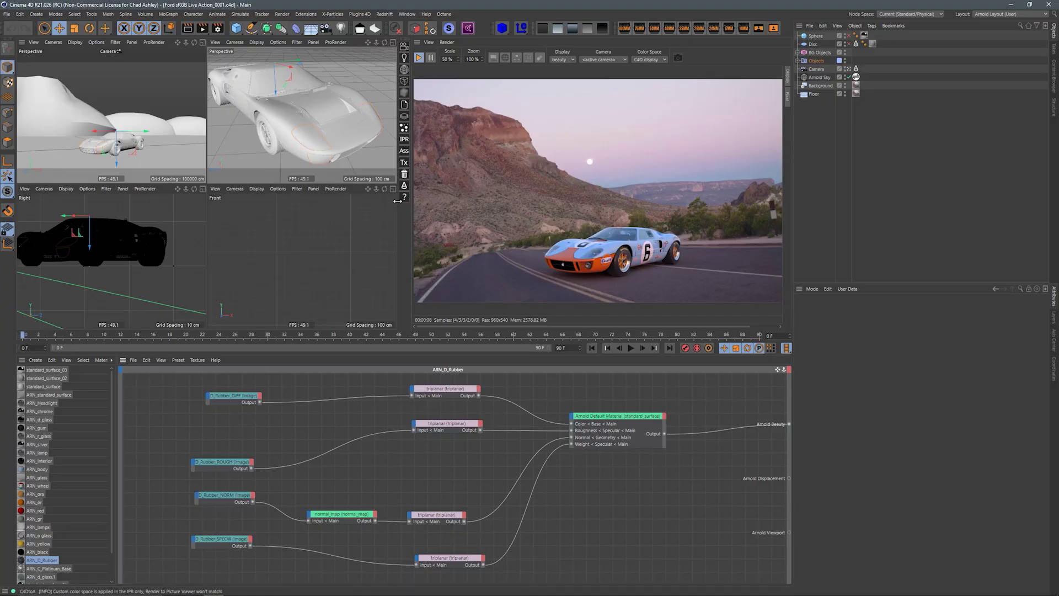
pyautogui.moveTo(394, 200); pyautogui.dragTo(364, 200)
pyautogui.middleClick(143, 98)
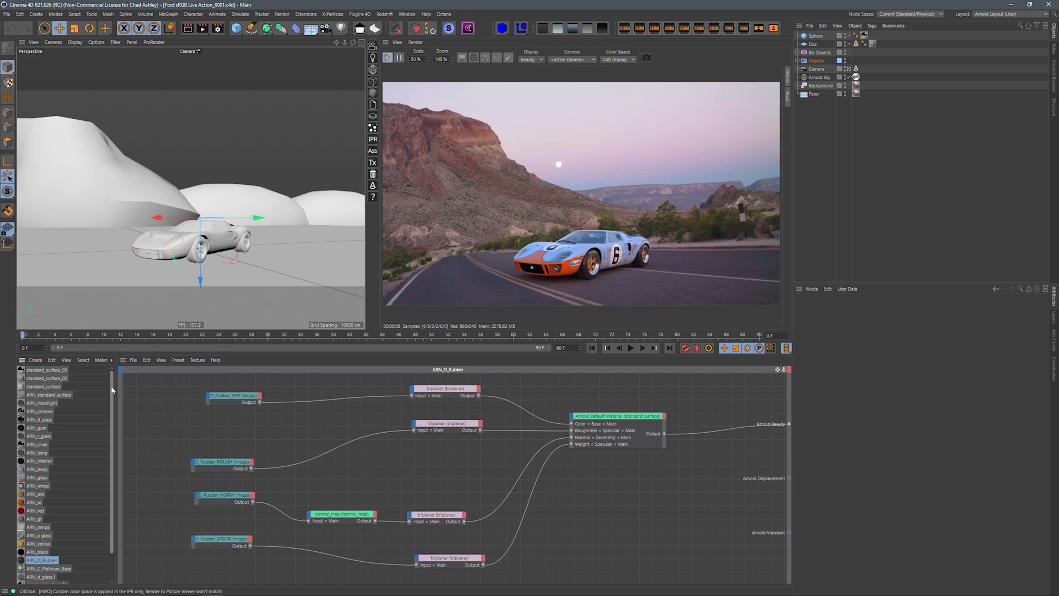
# - Open the image material's node network and move its image and abs nodes farther from the shuffle node
pyautogui.scroll(-3, 111, 385)
pyautogui.click(34, 579)
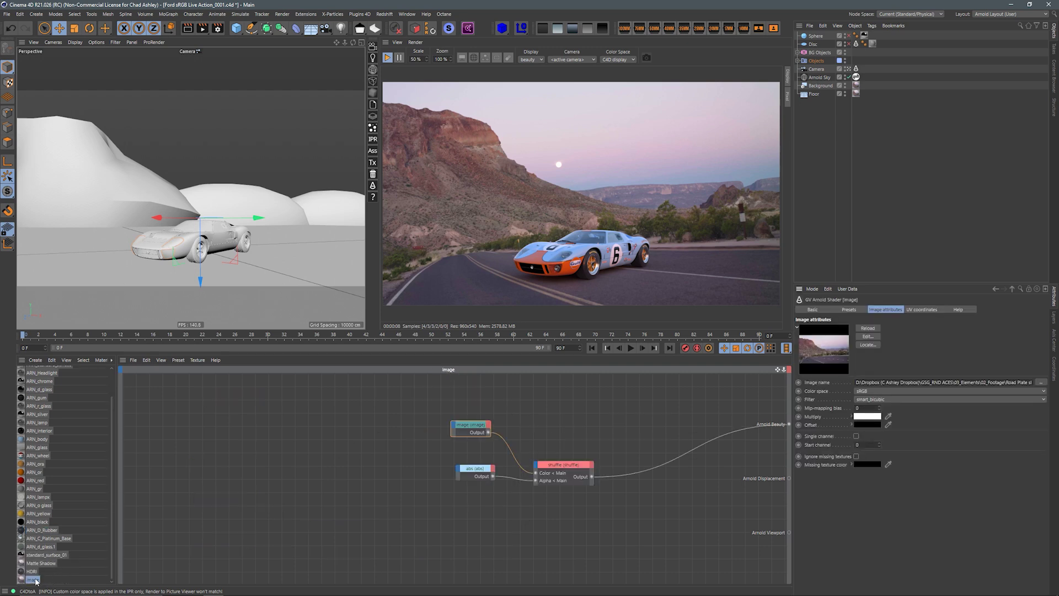
pyautogui.moveTo(475, 468); pyautogui.dragTo(453, 494)
pyautogui.moveTo(465, 431); pyautogui.dragTo(443, 445)
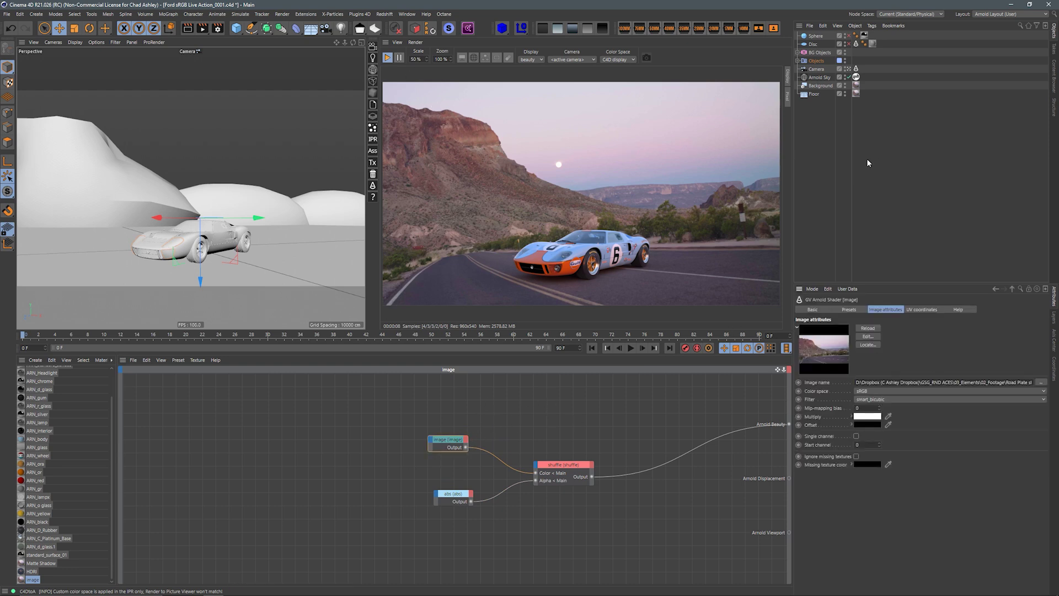
# - Test the exposure on the camera's Arnold tag in the sRGB scene, raising it to 1.22 and lowering it to -2.82
pyautogui.click(816, 69)
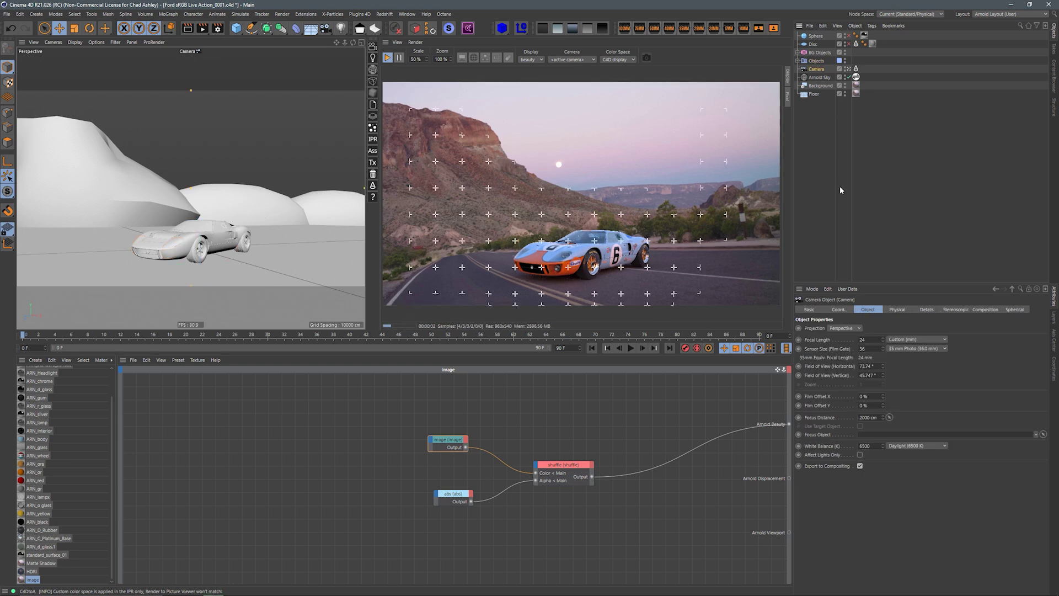
pyautogui.click(856, 68)
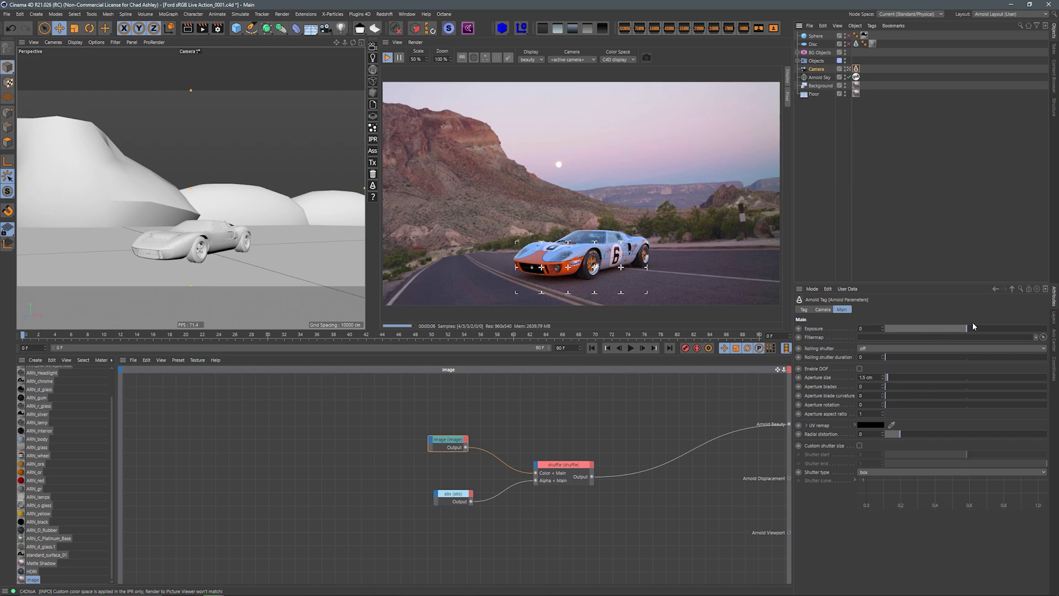
pyautogui.moveTo(971, 325); pyautogui.dragTo(986, 332)
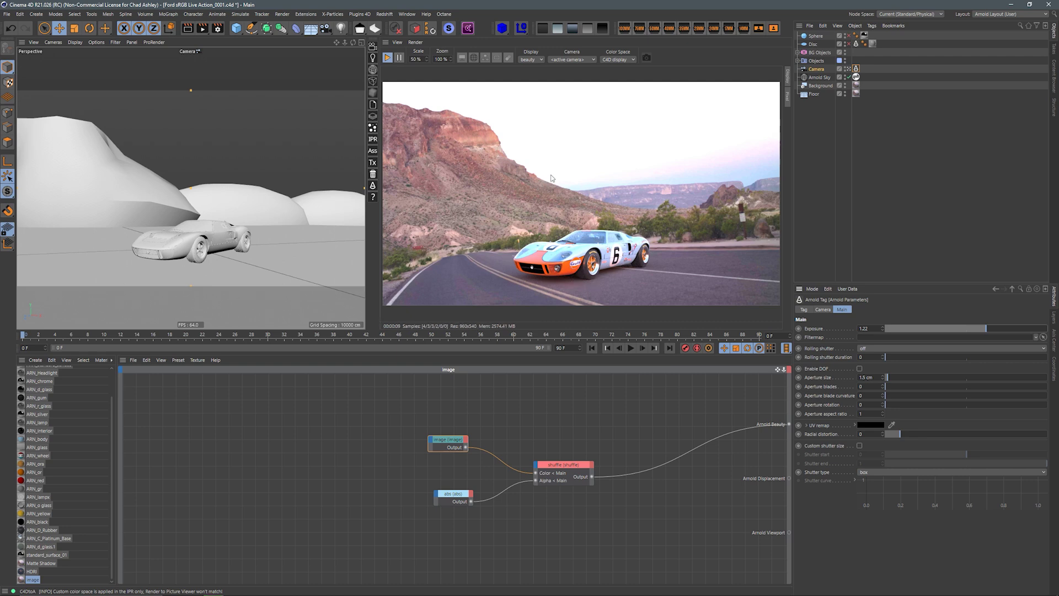
pyautogui.moveTo(988, 329); pyautogui.dragTo(920, 330)
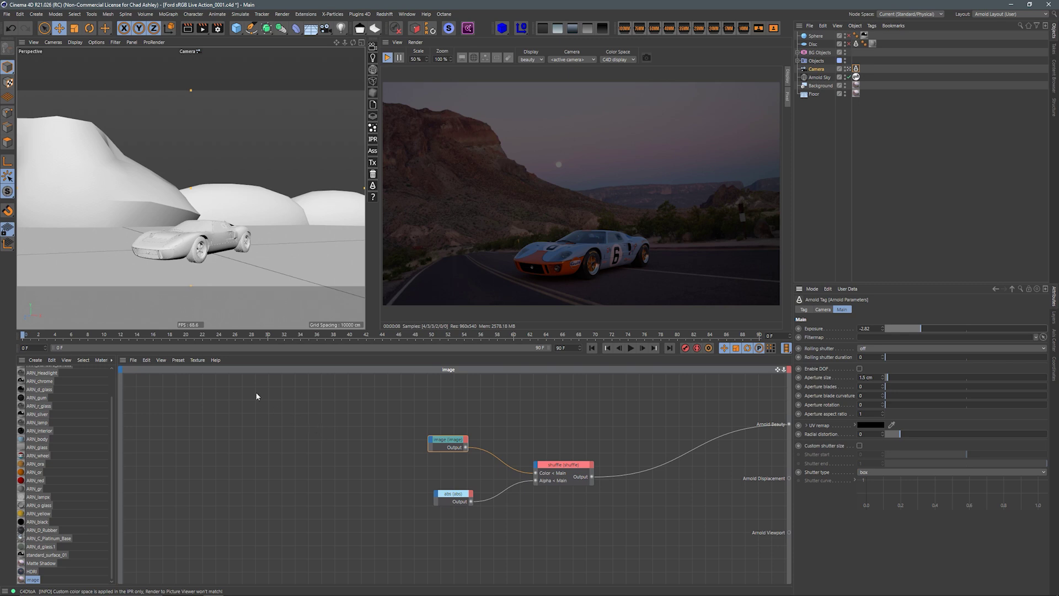
pyautogui.click(388, 58)
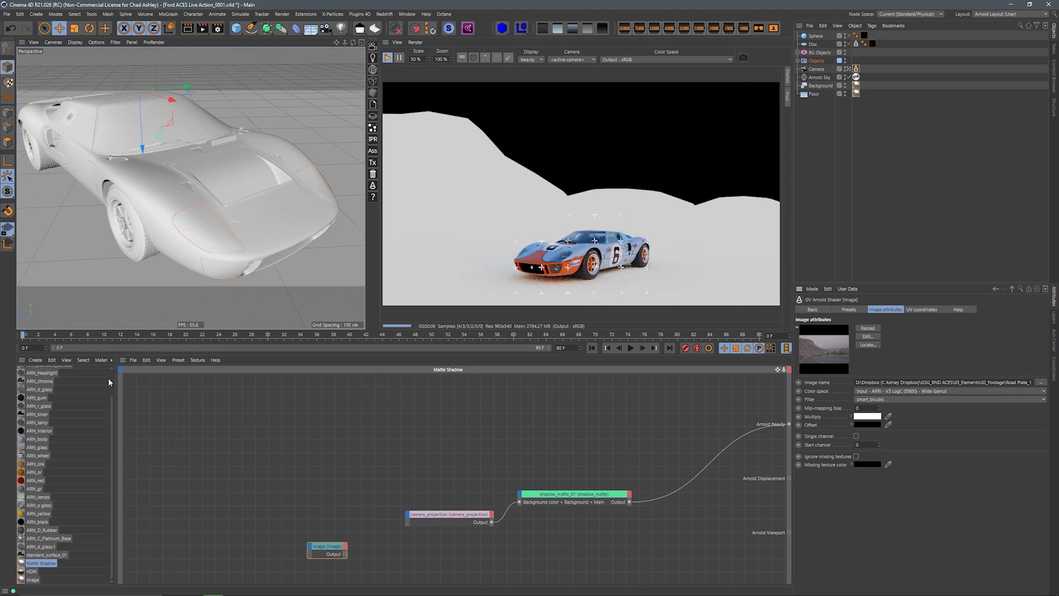
# - Create a new Arnold image texture material in the Ford ACES Live Action scene
pyautogui.scroll(2, 60, 469)
pyautogui.click(35, 360)
pyautogui.moveTo(73, 401)
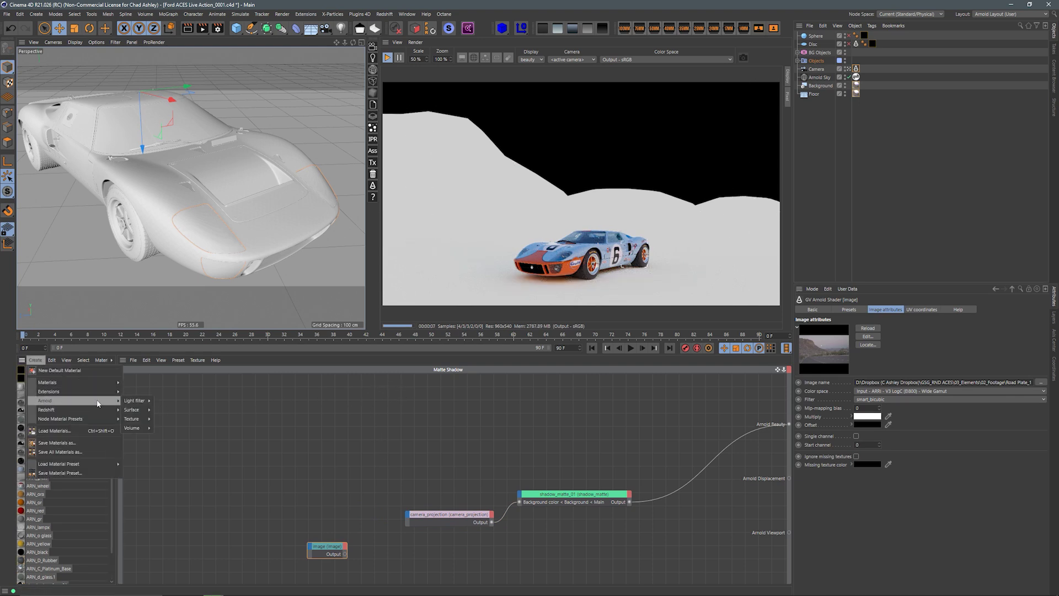
pyautogui.moveTo(135, 421)
pyautogui.click(175, 459)
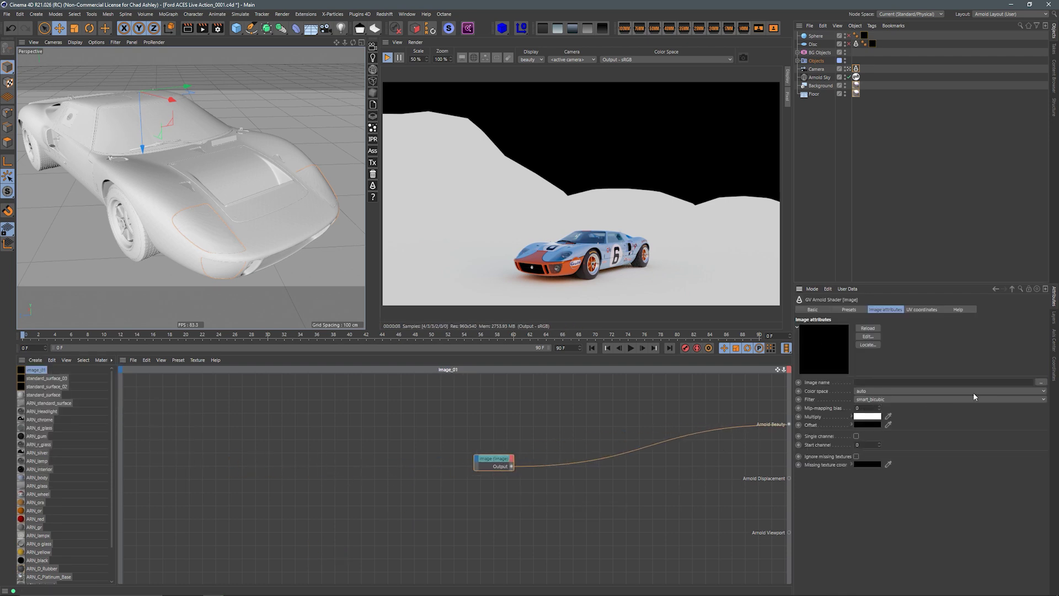
# - Load Road Plate_1.1.1.dpx from GSG_RND ACES/03_Elements/02_Footage into the new image shader, dismissing the file location prompt
pyautogui.click(1041, 382)
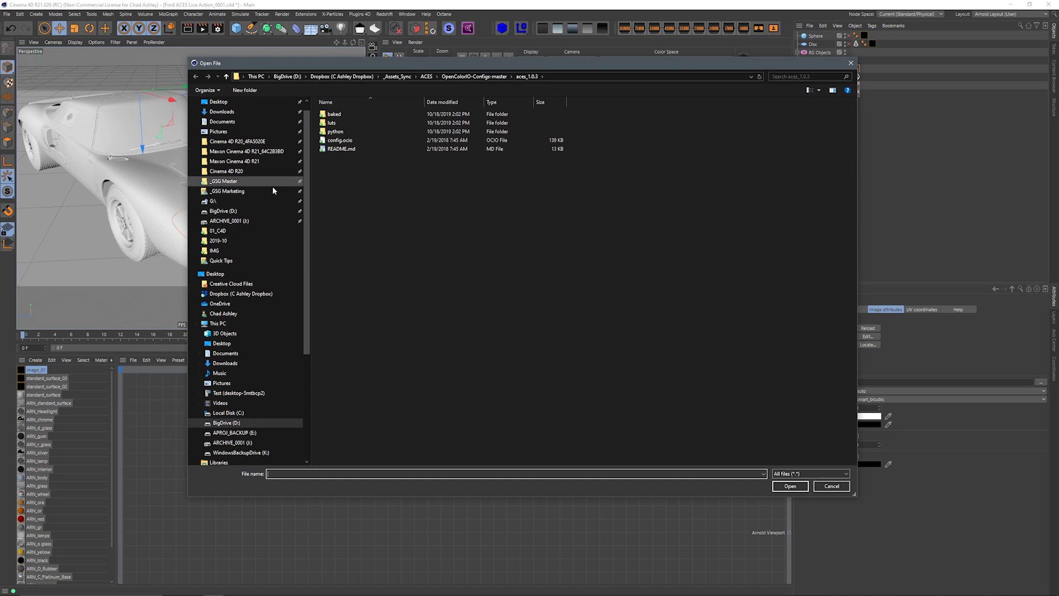
pyautogui.click(241, 293)
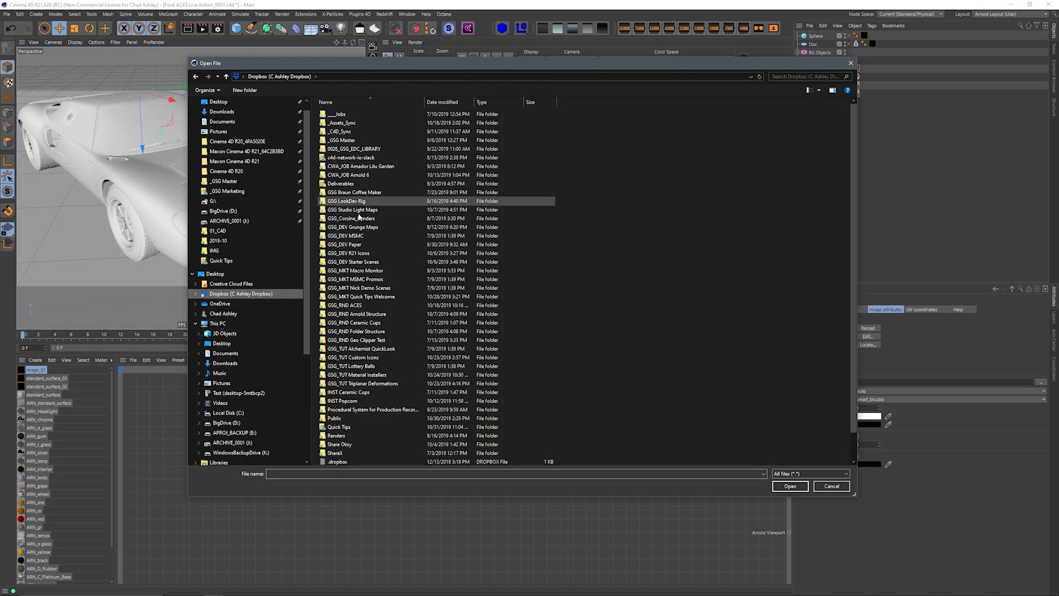
pyautogui.doubleClick(358, 305)
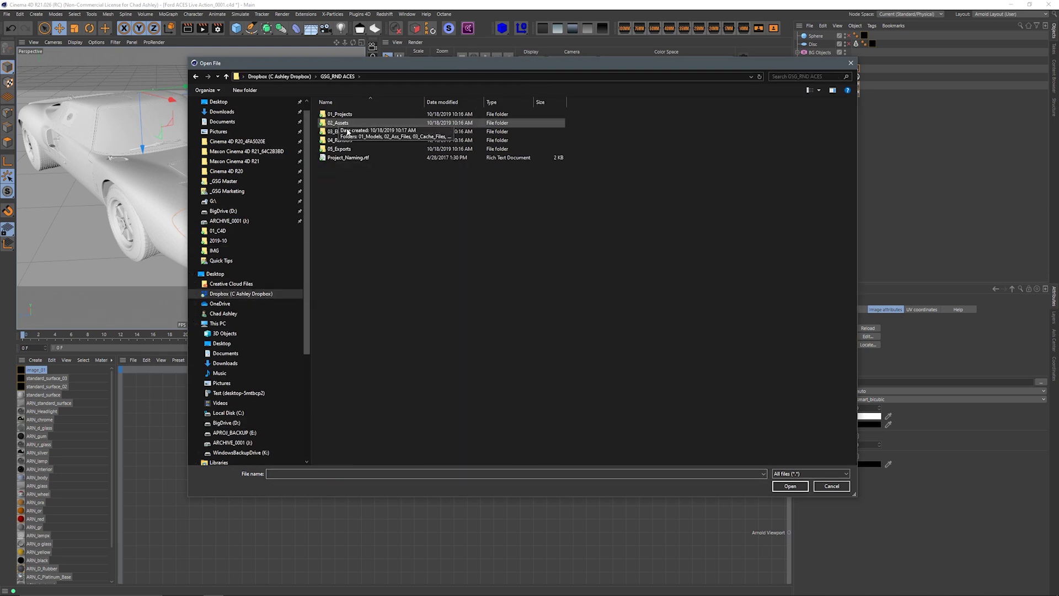
pyautogui.doubleClick(342, 131)
pyautogui.doubleClick(345, 124)
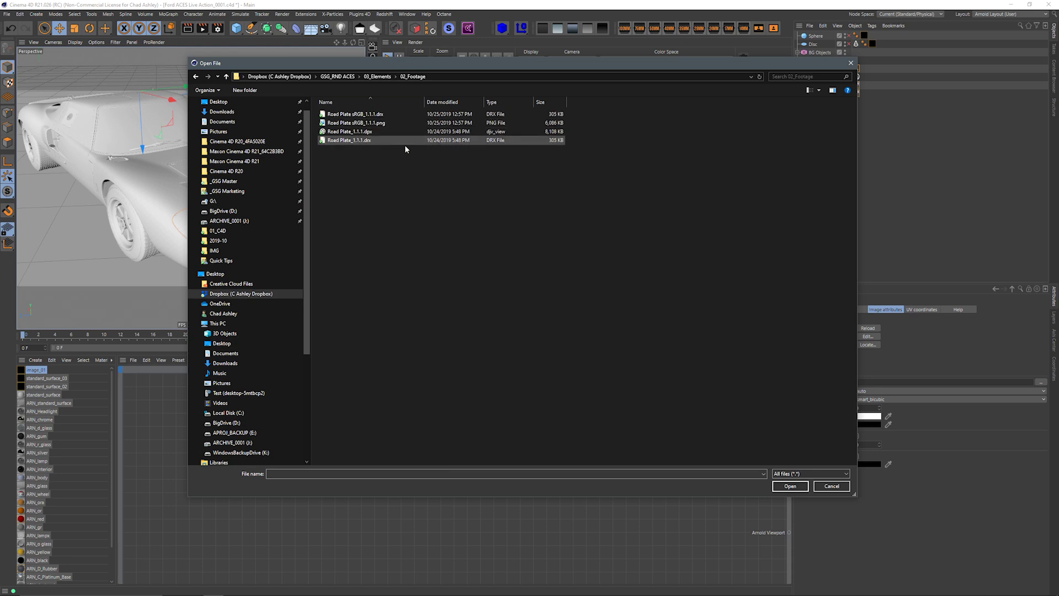
pyautogui.doubleClick(358, 133)
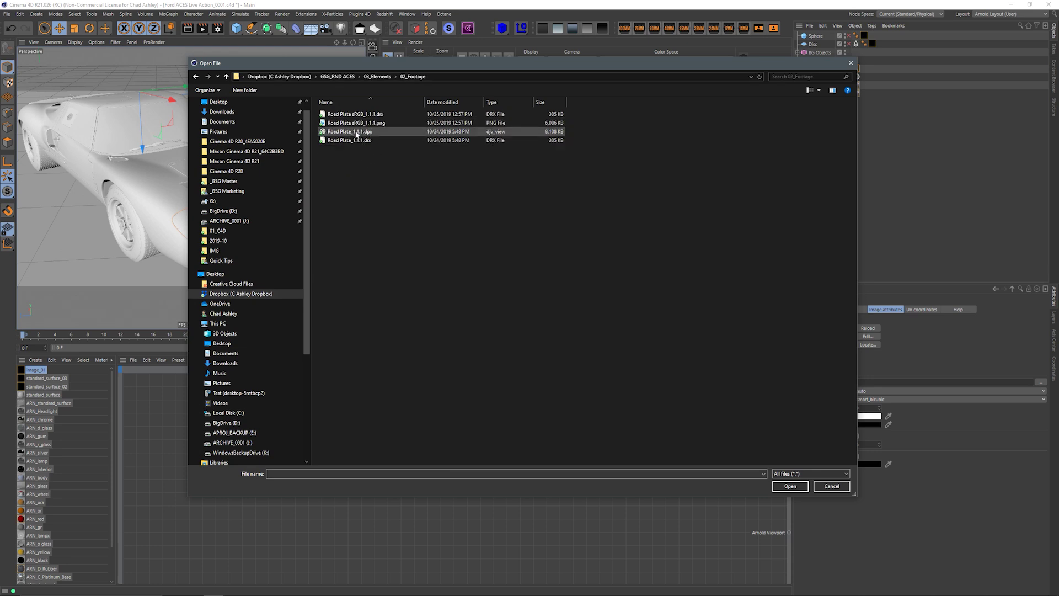
pyautogui.click(591, 339)
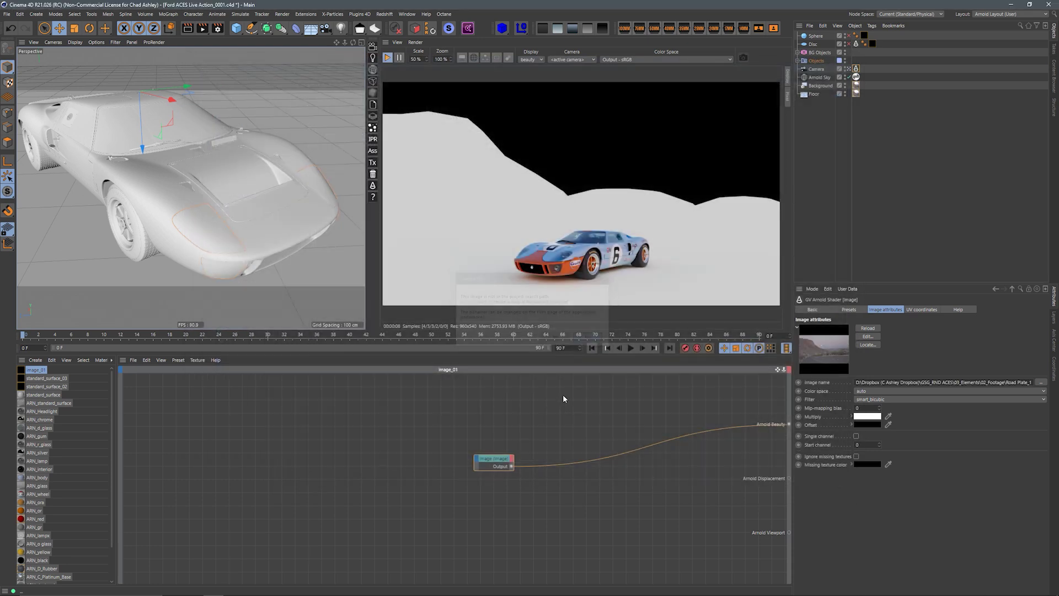
# - Reposition the image node and set its color space to Input - ARRI - V3 LogC (EI800) - Wide Gamut
pyautogui.moveTo(499, 459); pyautogui.dragTo(470, 440)
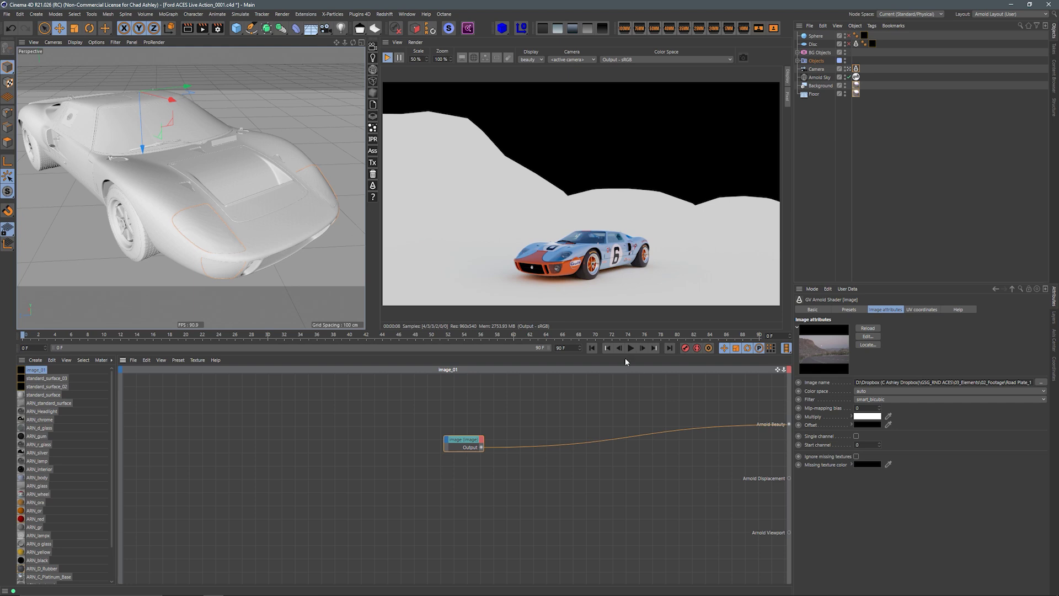
pyautogui.click(873, 392)
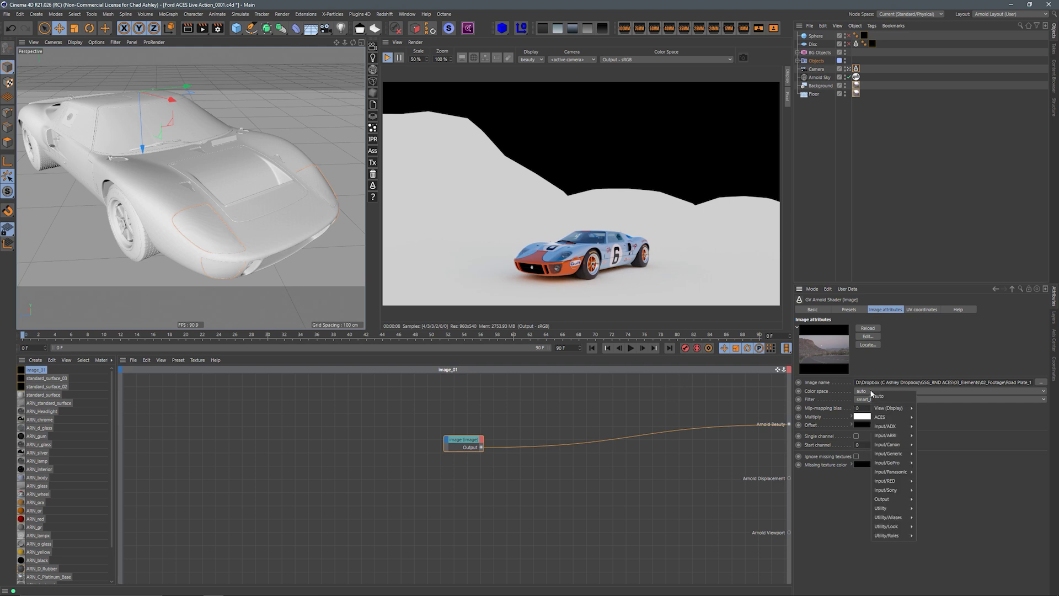
pyautogui.moveTo(889, 441)
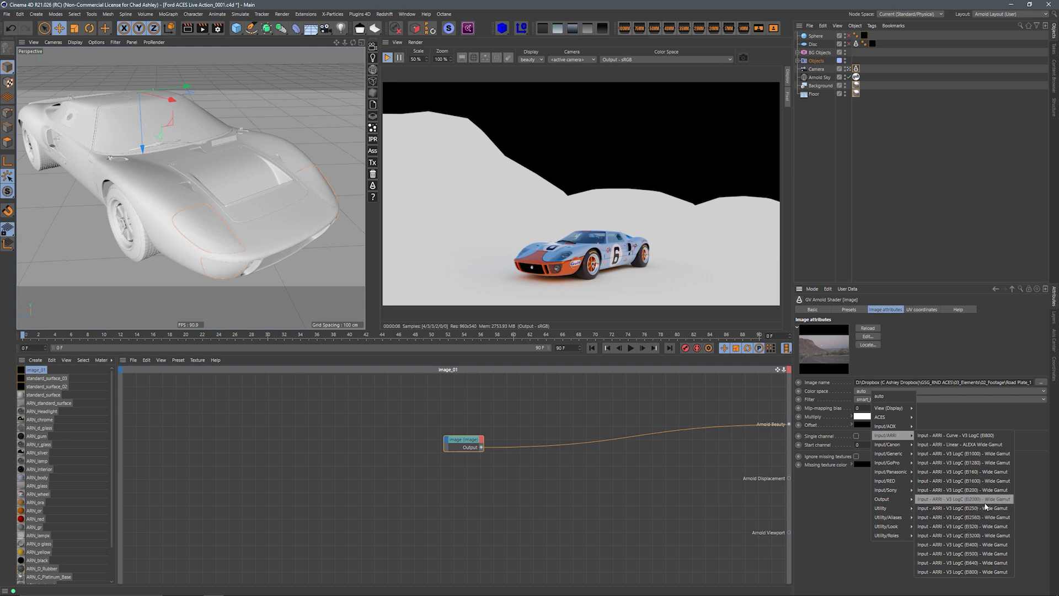
pyautogui.click(977, 572)
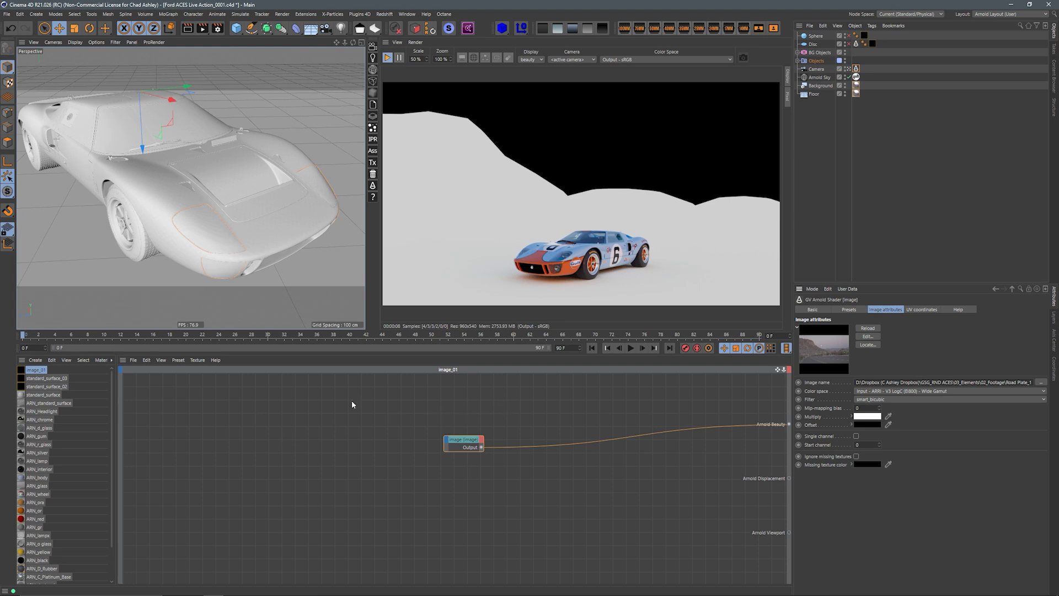
# - Add image_01 as a reference in the image material and connect its output to the shuffle node's Color input
pyautogui.moveTo(112, 515); pyautogui.dragTo(112, 554)
pyautogui.click(33, 580)
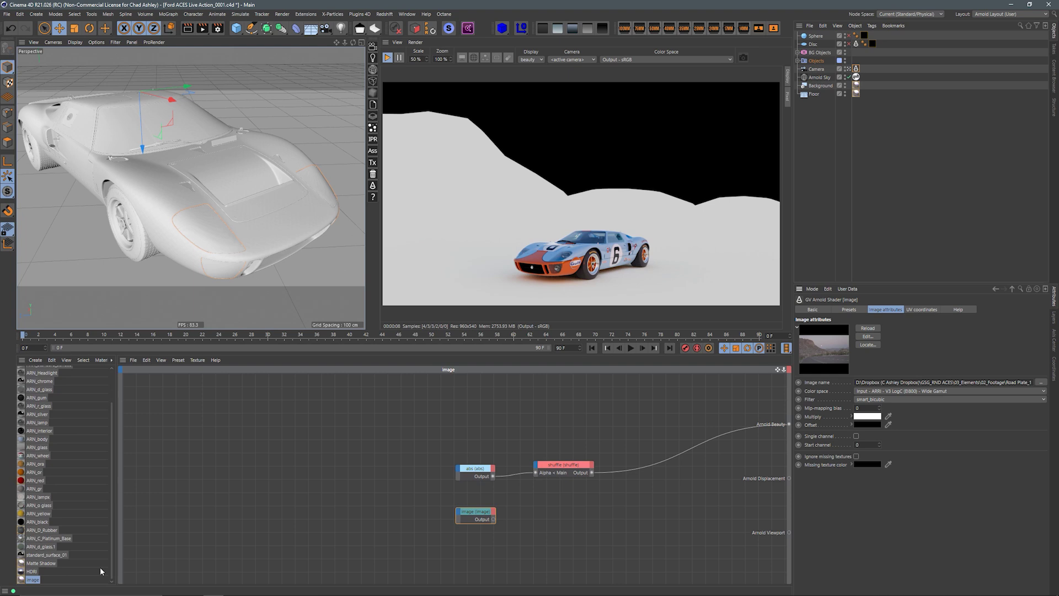
pyautogui.moveTo(113, 463); pyautogui.dragTo(112, 420)
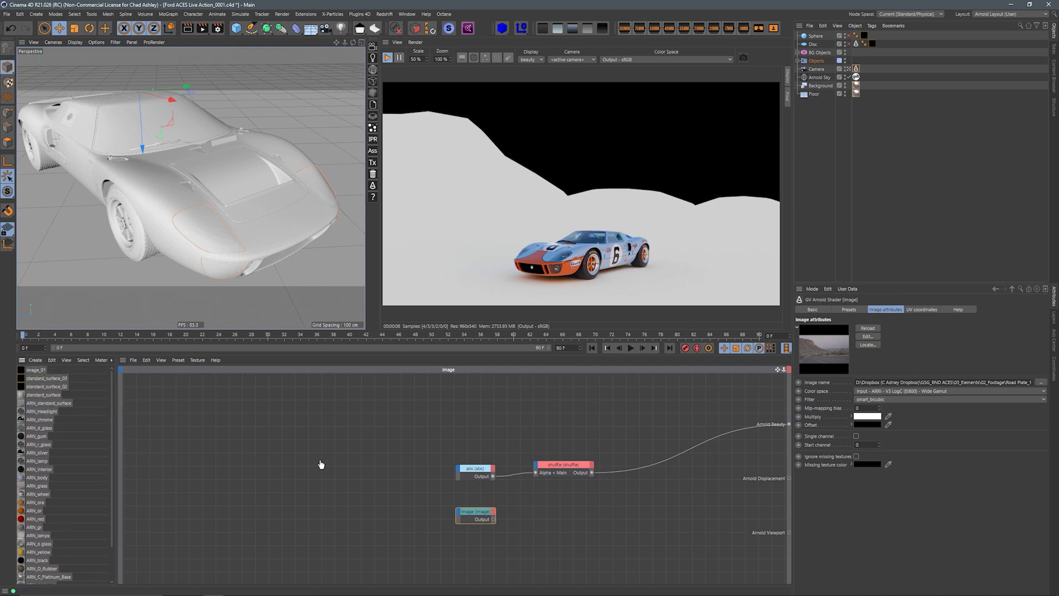
pyautogui.moveTo(321, 465); pyautogui.dragTo(320, 462)
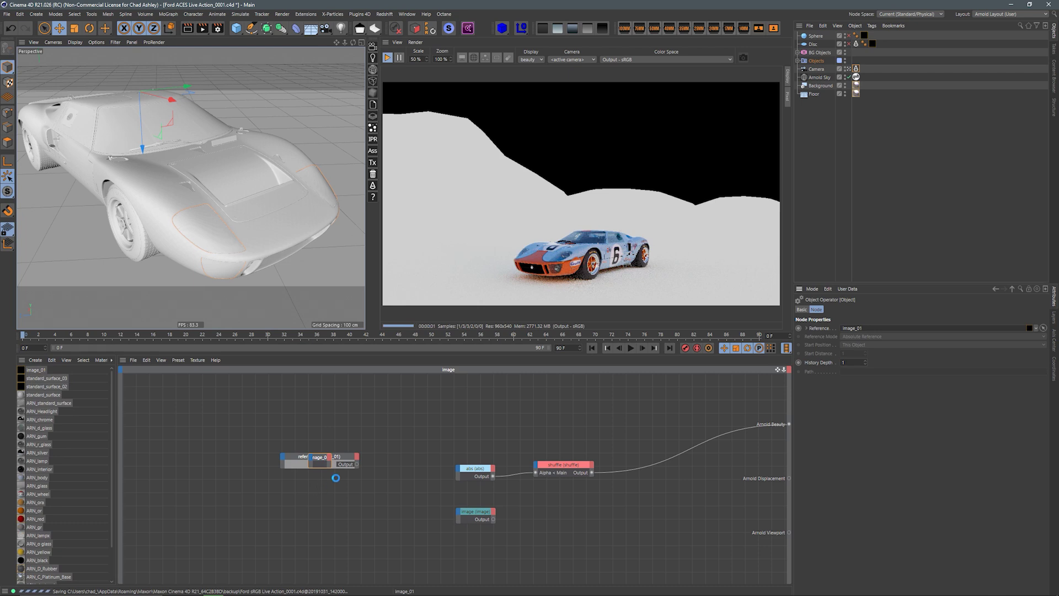
pyautogui.moveTo(321, 458); pyautogui.dragTo(297, 495)
pyautogui.moveTo(357, 464); pyautogui.dragTo(539, 470)
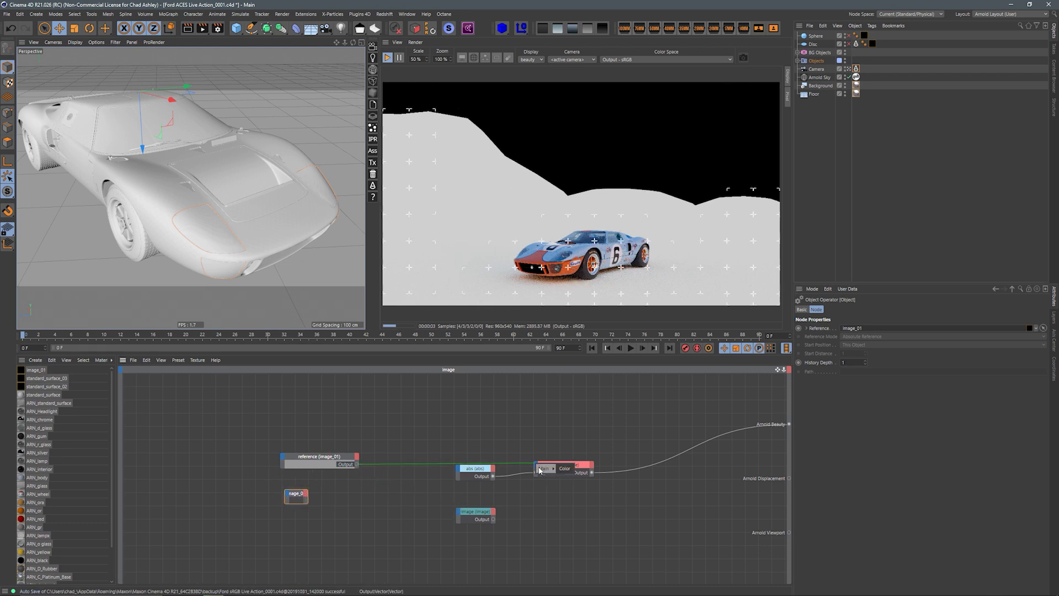
pyautogui.click(564, 468)
pyautogui.moveTo(320, 457); pyautogui.dragTo(418, 488)
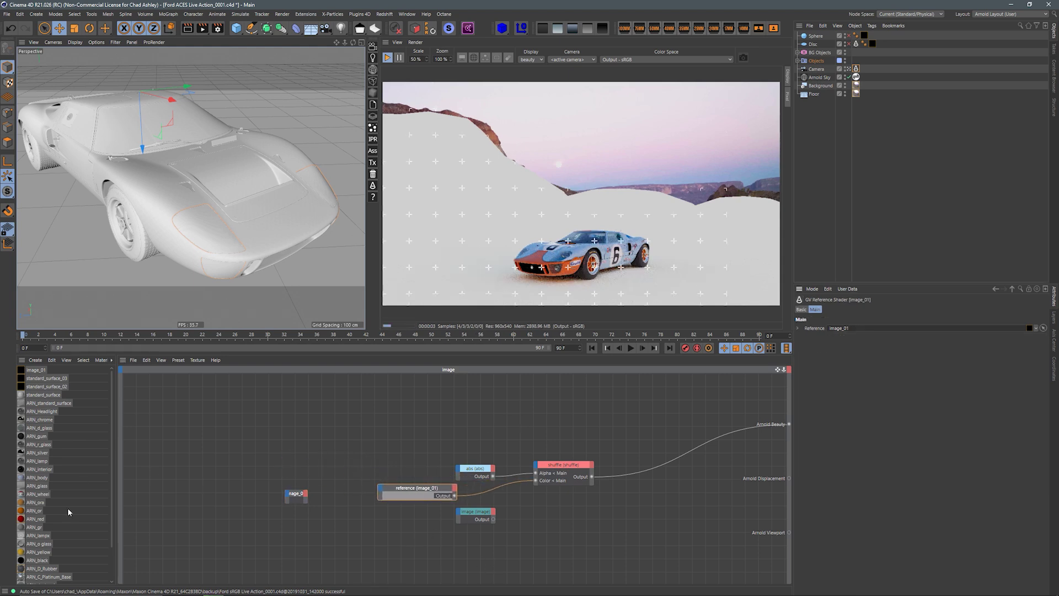
# - Add an image_01 reference to the Matte Shadow material and connect it to the camera_projection node's Projection color
pyautogui.scroll(-2, 104, 564)
pyautogui.click(43, 564)
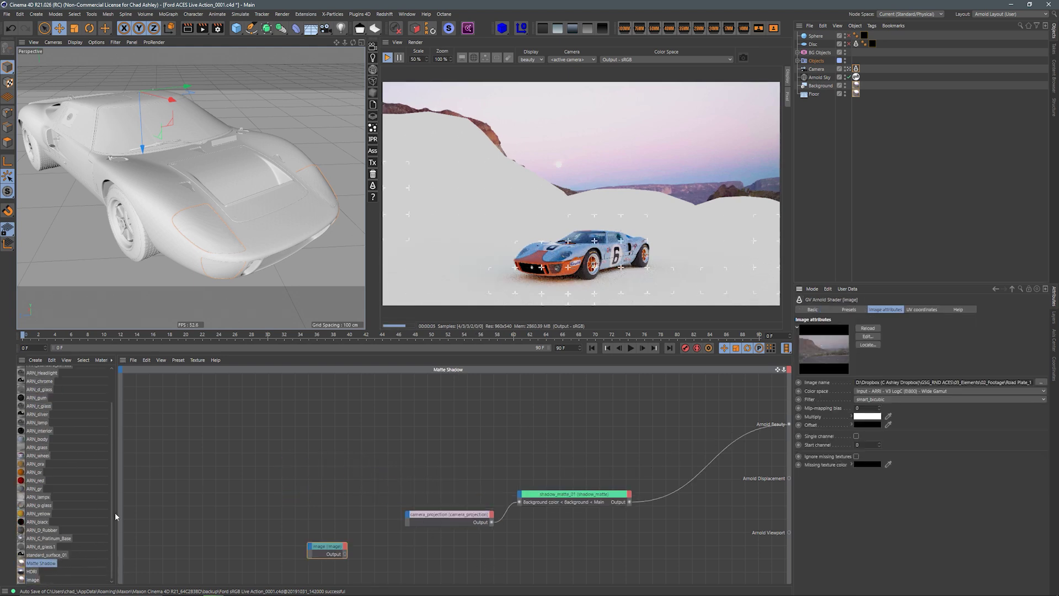
pyautogui.scroll(5, 115, 381)
pyautogui.moveTo(43, 381); pyautogui.dragTo(292, 488)
pyautogui.click(362, 468)
pyautogui.moveTo(362, 468); pyautogui.dragTo(446, 520)
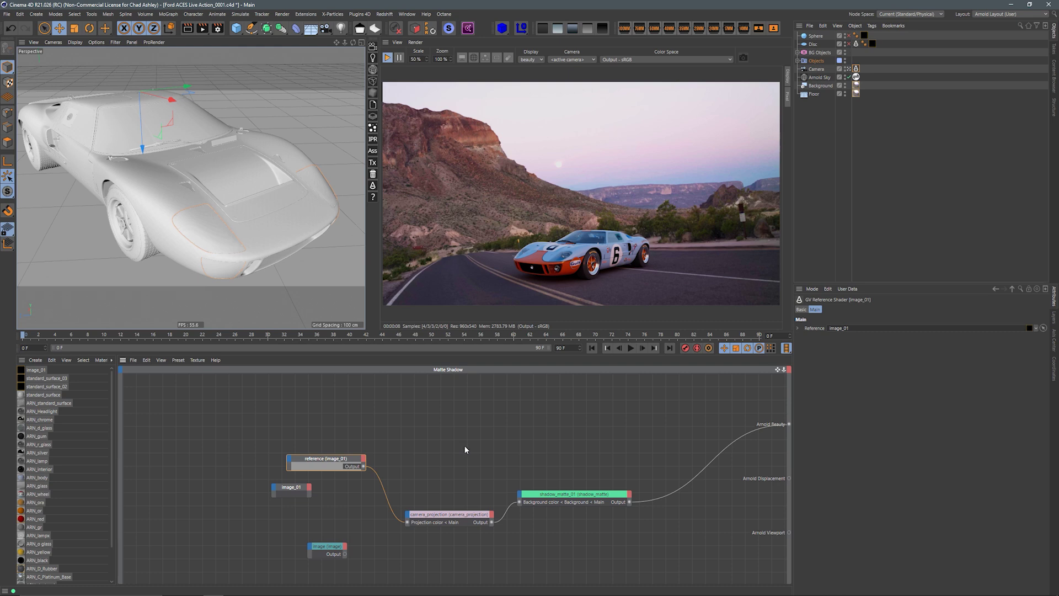
# - Test the camera's Arnold exposure at 0.82, 1.83 and -1.98, and return it to 0
pyautogui.click(856, 69)
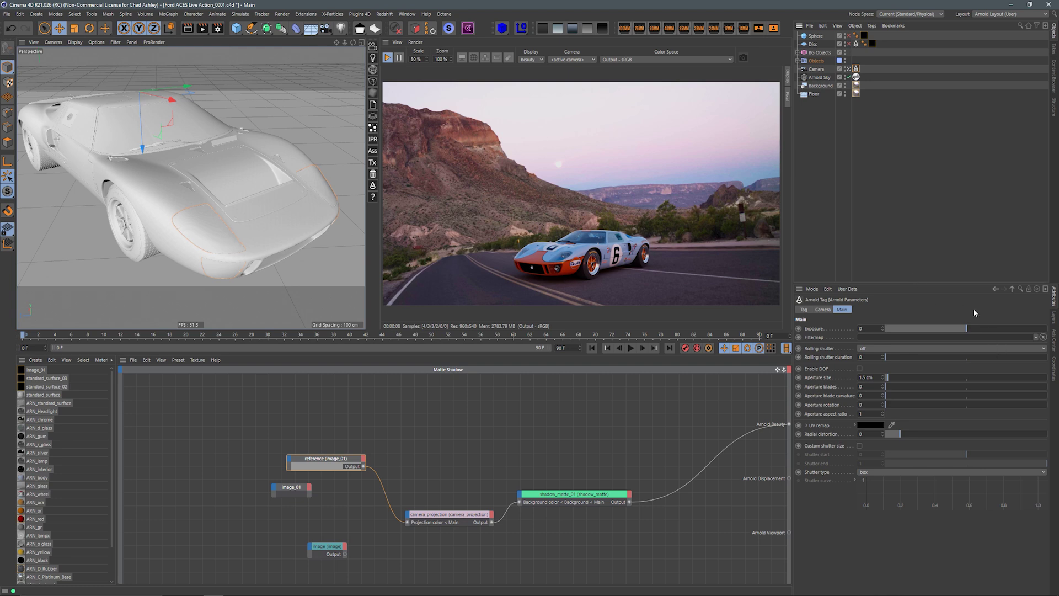
pyautogui.moveTo(367, 300); pyautogui.dragTo(334, 297)
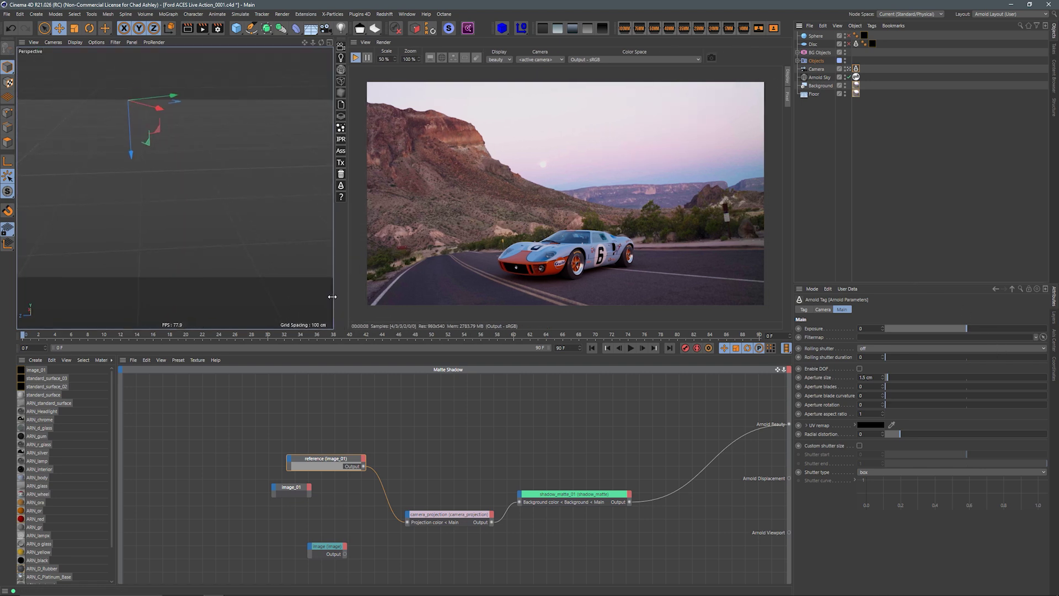
pyautogui.moveTo(964, 330); pyautogui.dragTo(980, 333)
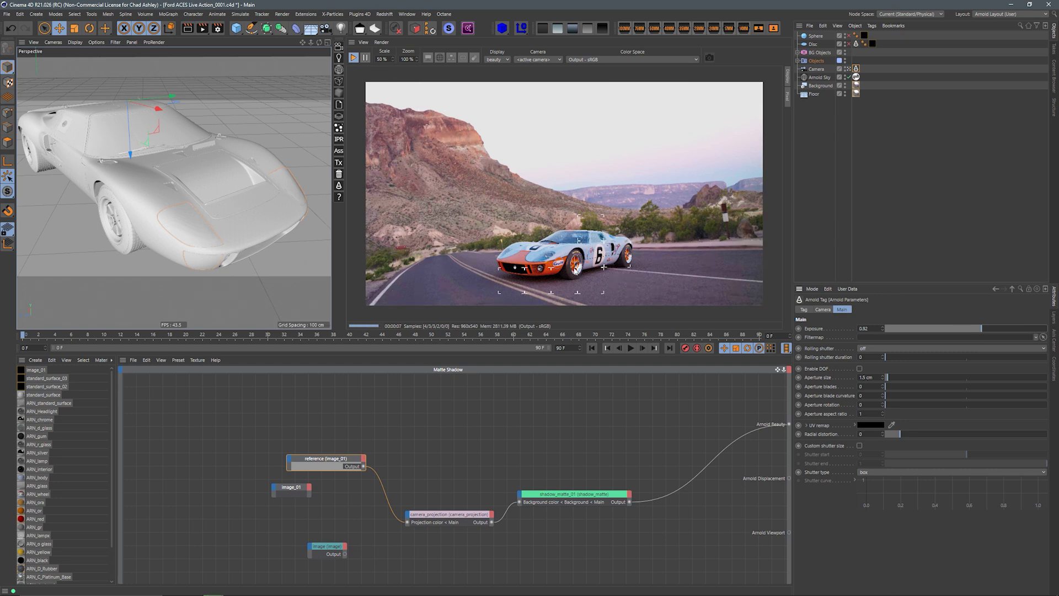
pyautogui.moveTo(981, 328); pyautogui.dragTo(993, 332)
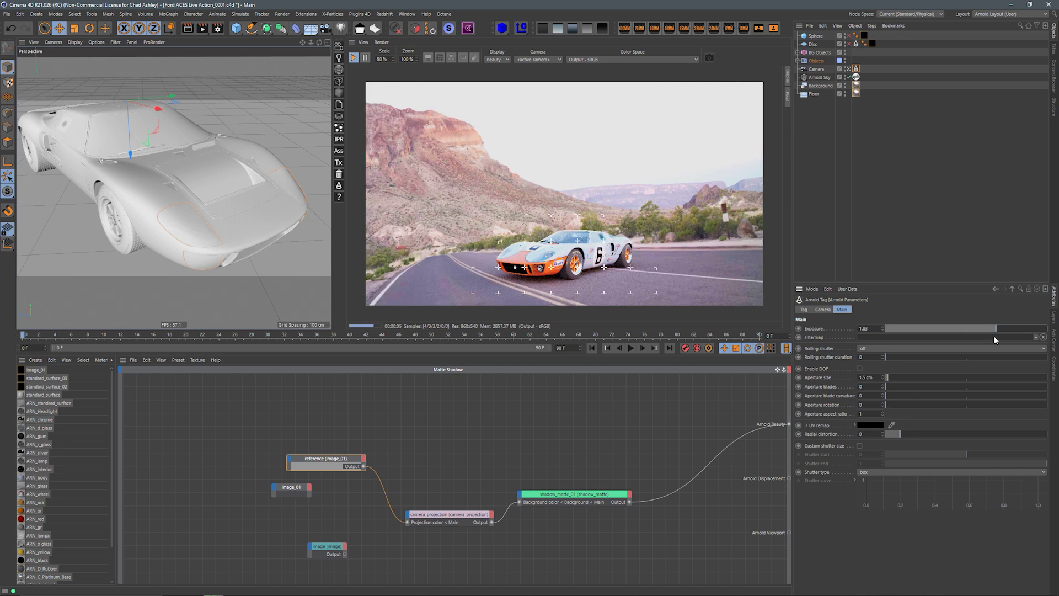
pyautogui.moveTo(1001, 328); pyautogui.dragTo(936, 329)
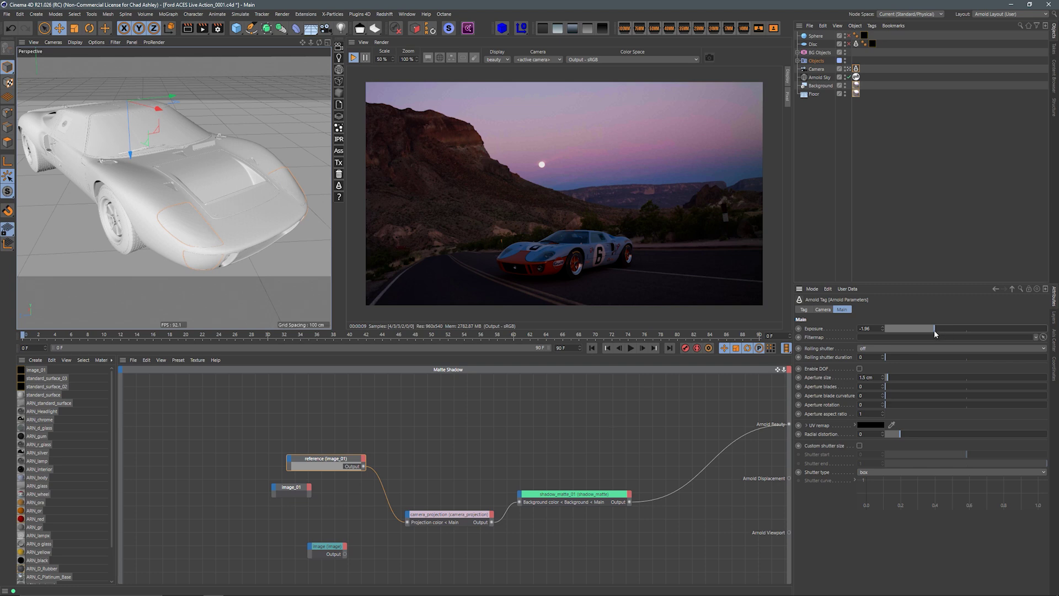
pyautogui.moveTo(941, 337); pyautogui.dragTo(965, 329)
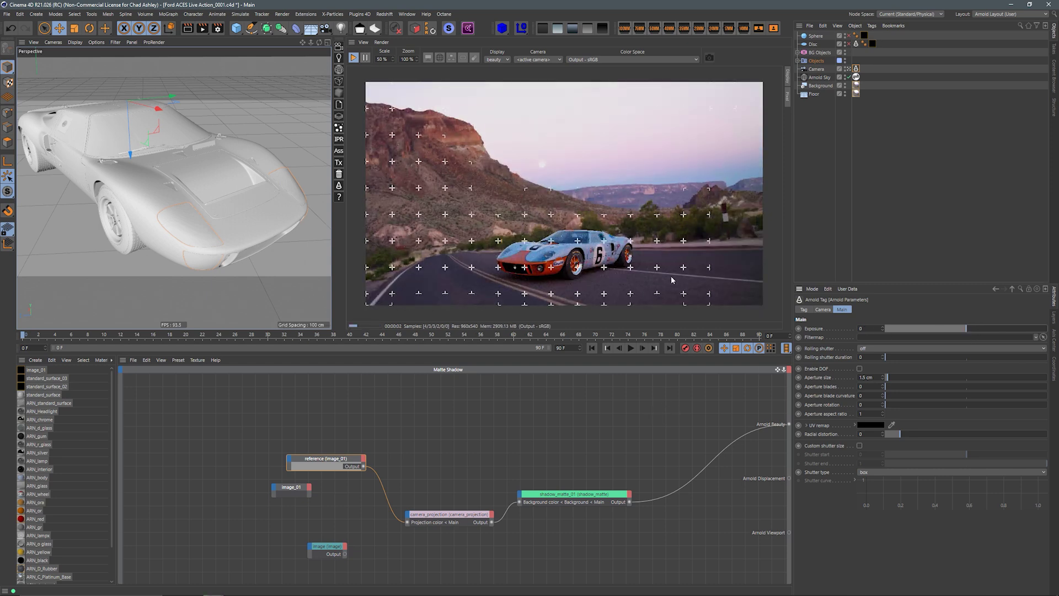
# - Inspect the render's alpha output in the Arnold render view and return the display to beauty
pyautogui.click(494, 60)
pyautogui.click(496, 74)
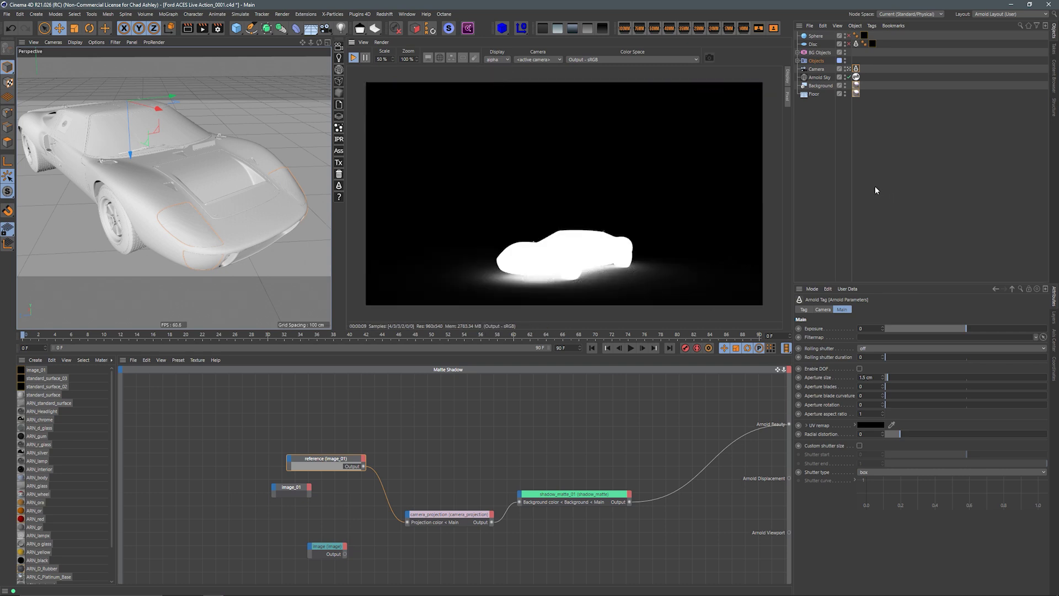
pyautogui.click(494, 59)
pyautogui.click(493, 66)
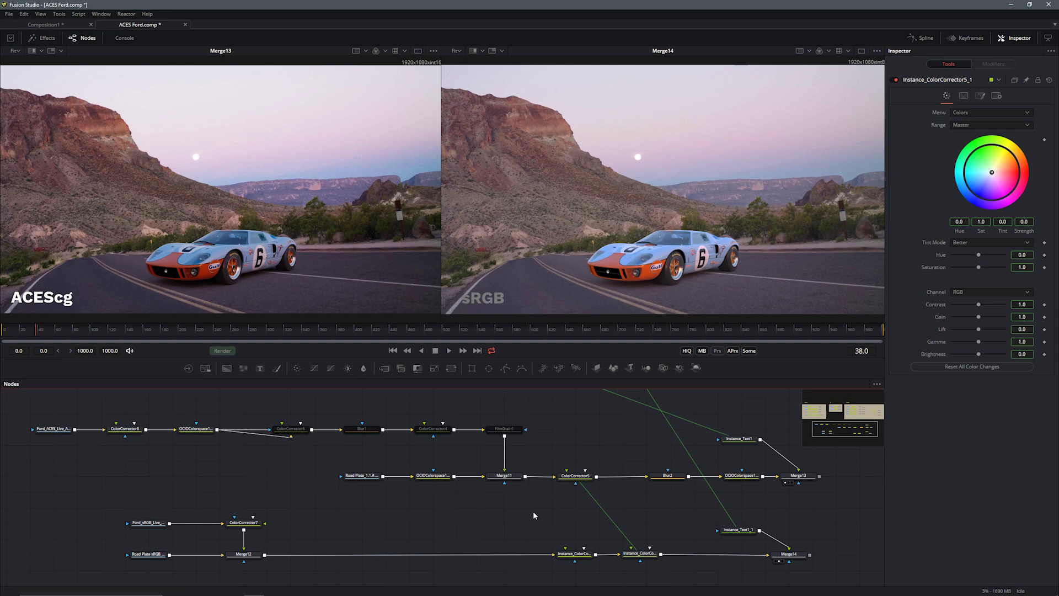
# - Switch to Fusion Studio and rearrange ColorCorrector5 and the two instanced color correctors in the sRGB branch
pyautogui.moveTo(544, 523)
pyautogui.mouseDown(button='middle')
pyautogui.moveTo(515, 528)
pyautogui.moveTo(558, 529)
pyautogui.mouseUp(button='middle')
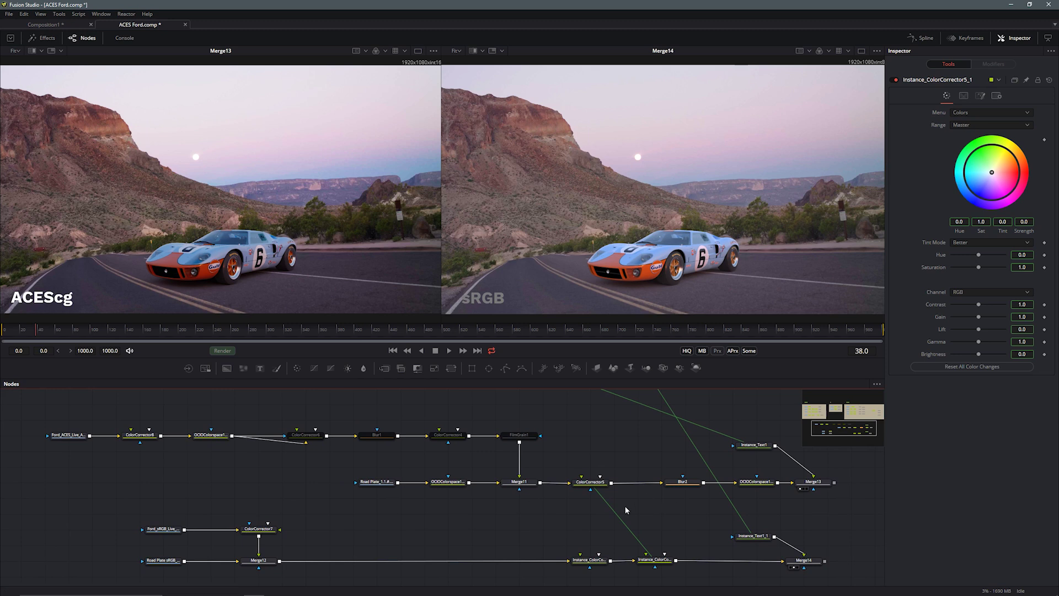
pyautogui.moveTo(602, 483); pyautogui.dragTo(617, 484)
pyautogui.moveTo(579, 562); pyautogui.dragTo(516, 559)
pyautogui.moveTo(652, 564); pyautogui.dragTo(611, 568)
# - Try ColorCorrector5's gain at 1.57 and 1.25 to compare the ACEScg and sRGB composites
pyautogui.click(606, 483)
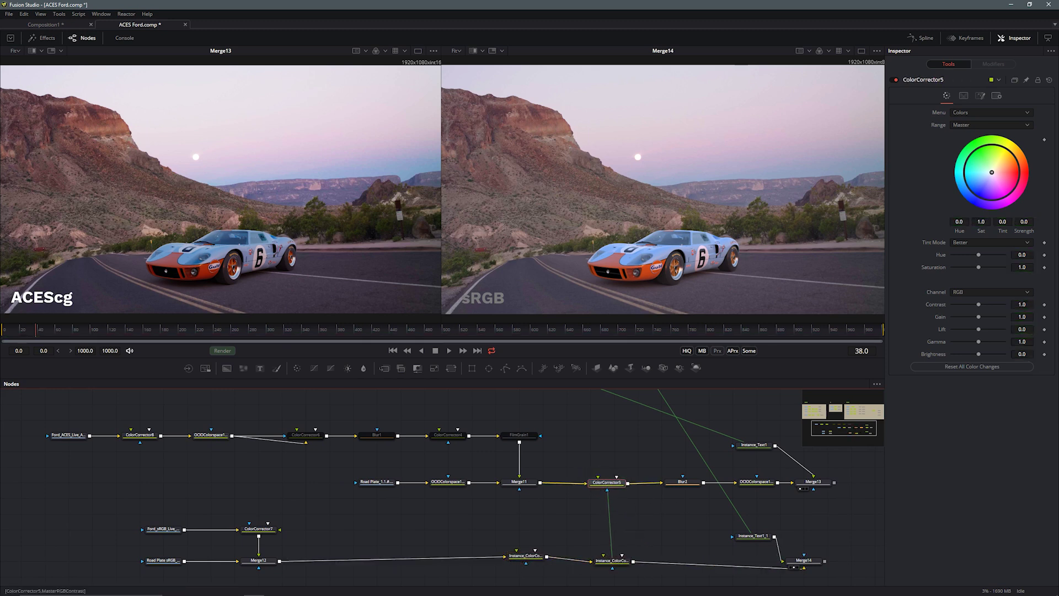
pyautogui.moveTo(979, 317)
pyautogui.mouseDown()
pyautogui.moveTo(992, 319)
pyautogui.moveTo(983, 316)
pyautogui.mouseUp()
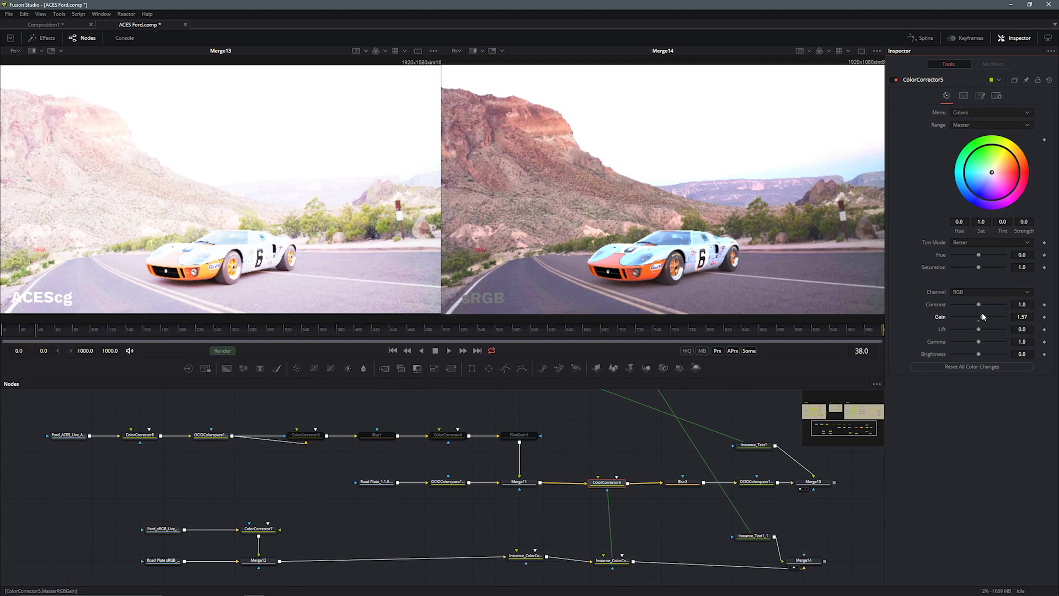
pyautogui.moveTo(983, 316); pyautogui.dragTo(980, 317)
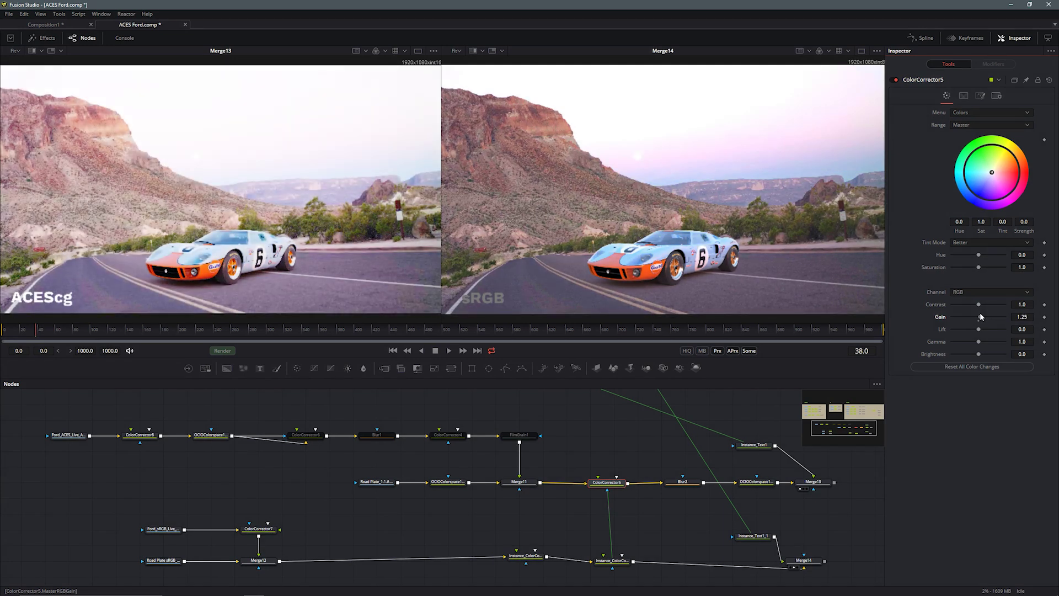
# - Check the color spaces of the car render's OCIO Colorspace node and set ColorCorrector5's gain to 1.44
pyautogui.click(216, 436)
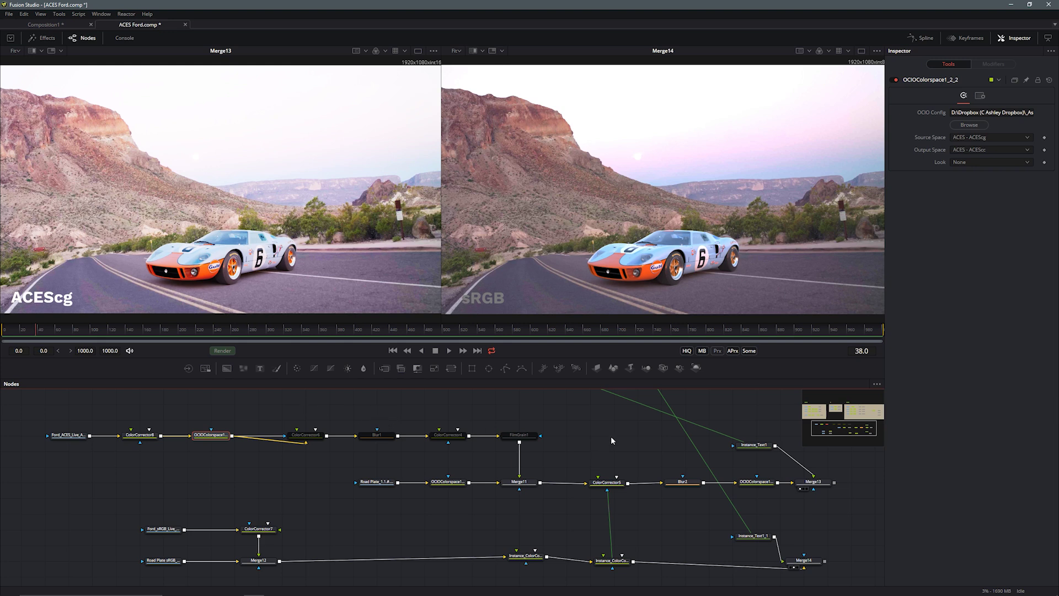
pyautogui.moveTo(616, 422); pyautogui.dragTo(578, 414, button='middle')
pyautogui.click(571, 476)
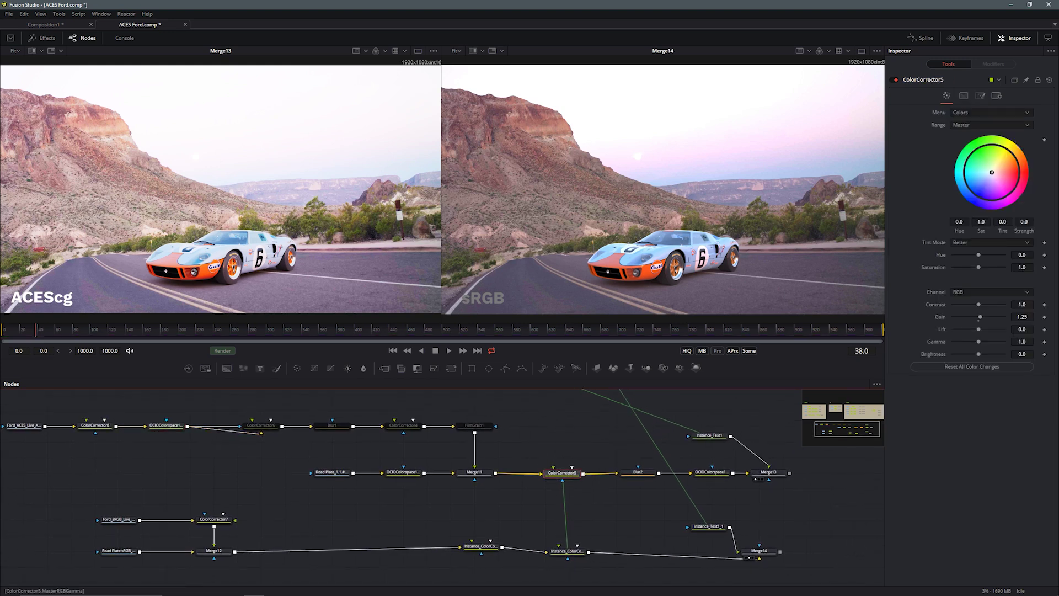
pyautogui.moveTo(979, 322)
pyautogui.mouseDown()
pyautogui.moveTo(958, 317)
pyautogui.moveTo(992, 319)
pyautogui.moveTo(981, 318)
pyautogui.mouseUp()
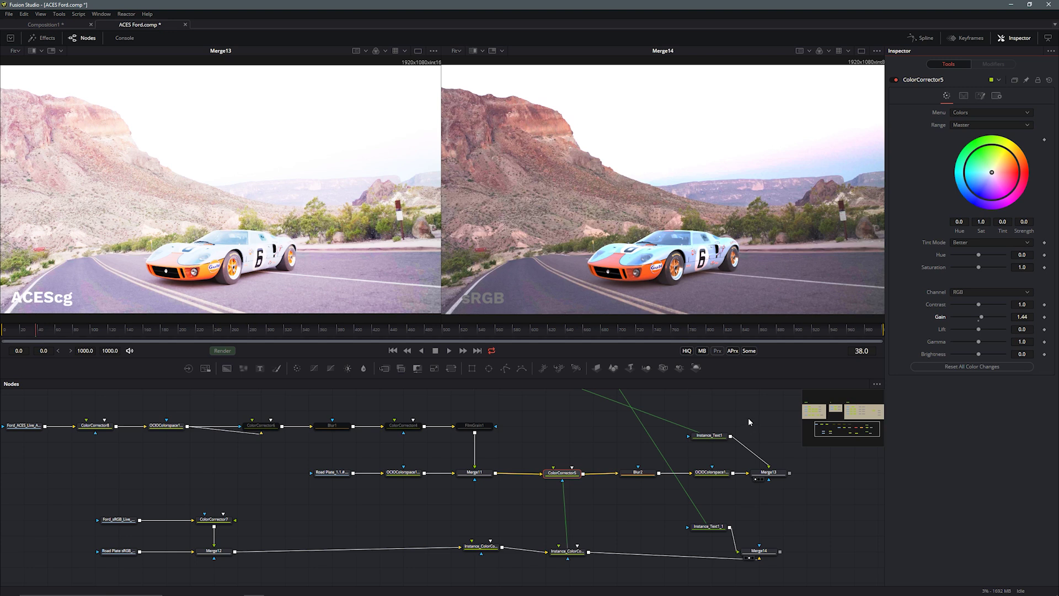
# - Duplicate the Ford_ACES_Live_Action loader into the empty area below the sRGB branch
pyautogui.moveTo(261, 501); pyautogui.dragTo(416, 486, button='middle')
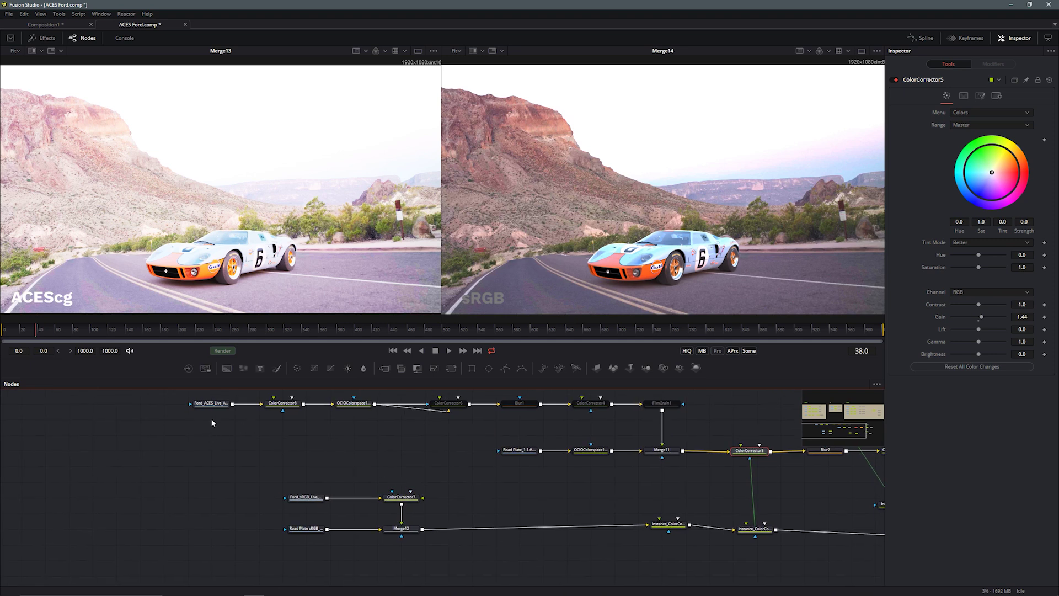
pyautogui.click(197, 401)
pyautogui.moveTo(370, 519); pyautogui.dragTo(259, 424, button='middle')
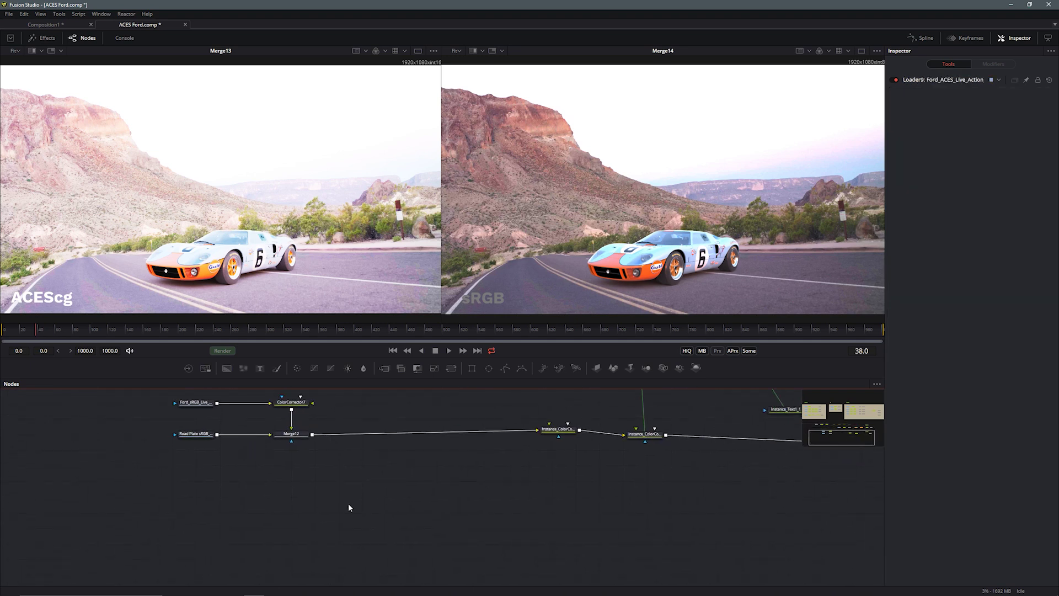
pyautogui.hotkey('ctrl', 'v')
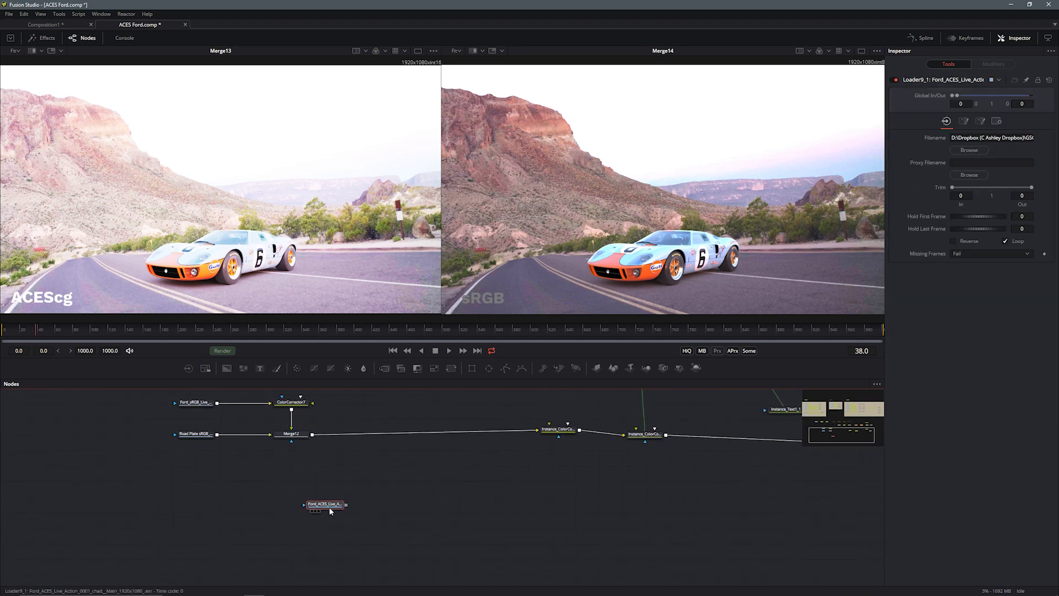
pyautogui.keyDown('ctrl'); pyautogui.scroll(3, 293, 505); pyautogui.keyUp('ctrl')
pyautogui.moveTo(427, 521); pyautogui.dragTo(402, 487, button='middle')
# - Display the duplicated loader in a single viewer, turn off the checker underlay, and check its alpha before returning to color
pyautogui.moveTo(329, 470); pyautogui.dragTo(393, 317)
pyautogui.click(419, 51)
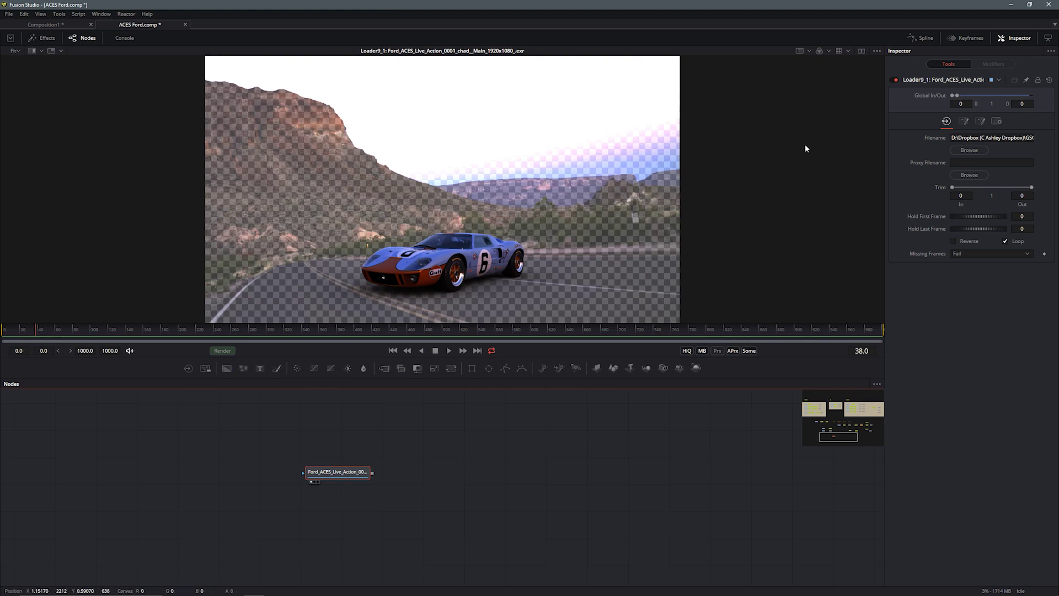
pyautogui.click(848, 51)
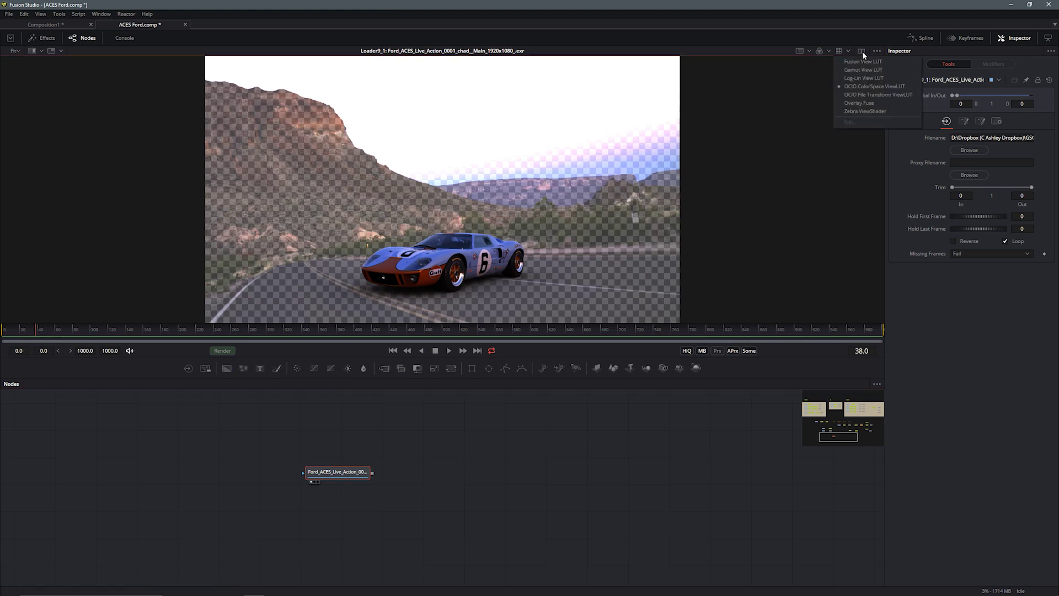
pyautogui.click(876, 48)
pyautogui.click(876, 48)
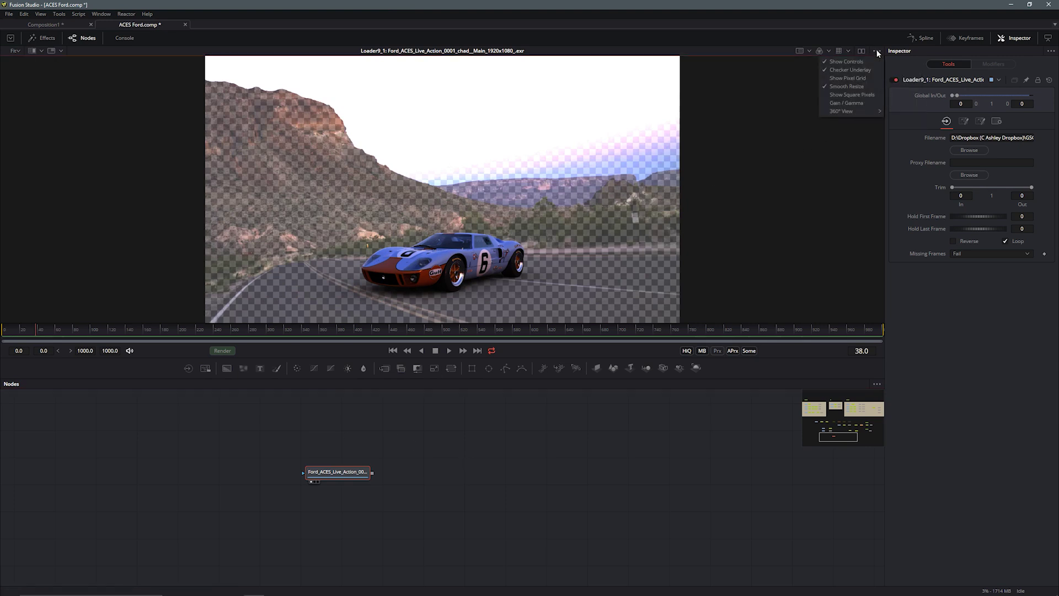
pyautogui.click(854, 70)
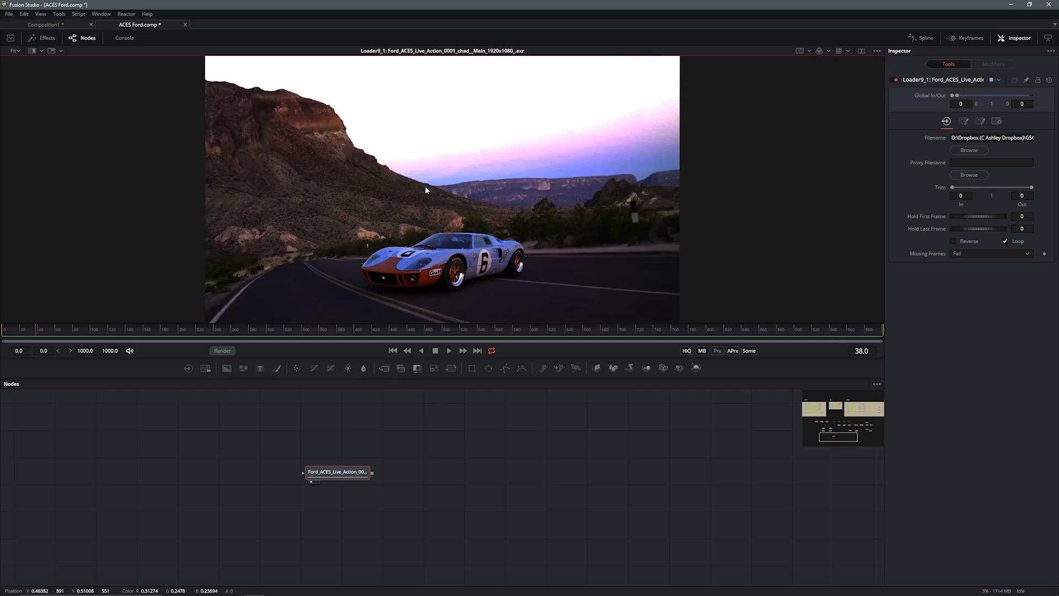
pyautogui.press('a')
pyautogui.press('c')
# - Move the duplicated loader aside, add an OCIO Colorspace node, and connect the loader's output to it
pyautogui.moveTo(349, 475); pyautogui.dragTo(321, 472)
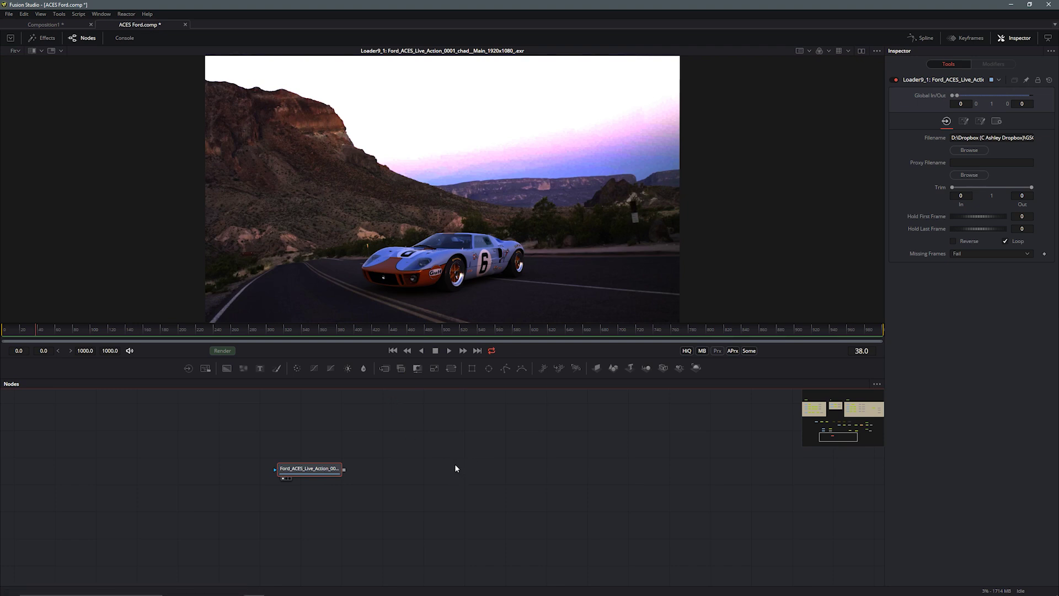
pyautogui.moveTo(336, 469); pyautogui.dragTo(202, 459)
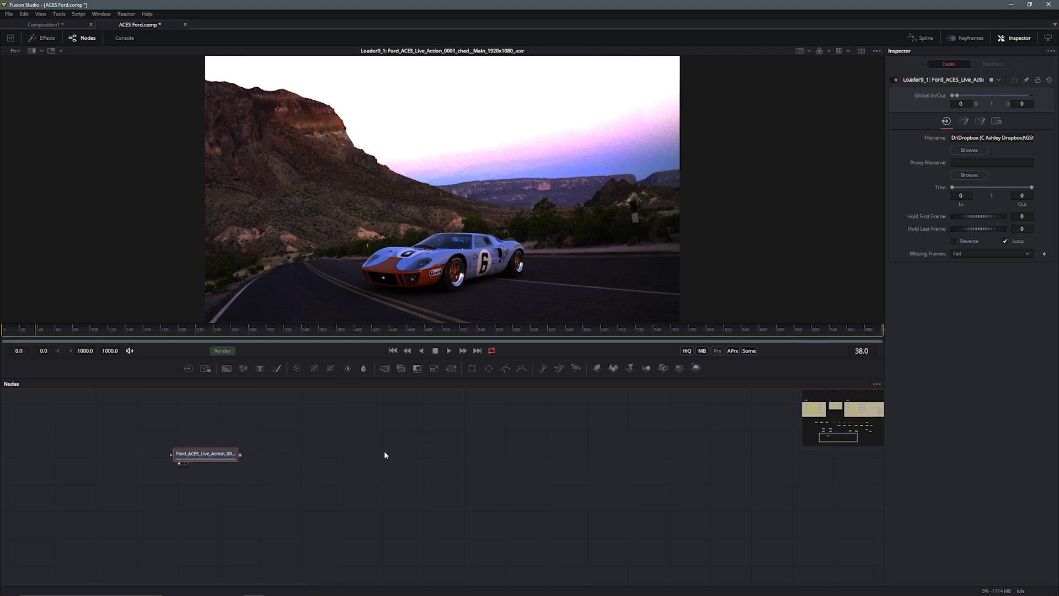
pyautogui.click(323, 455)
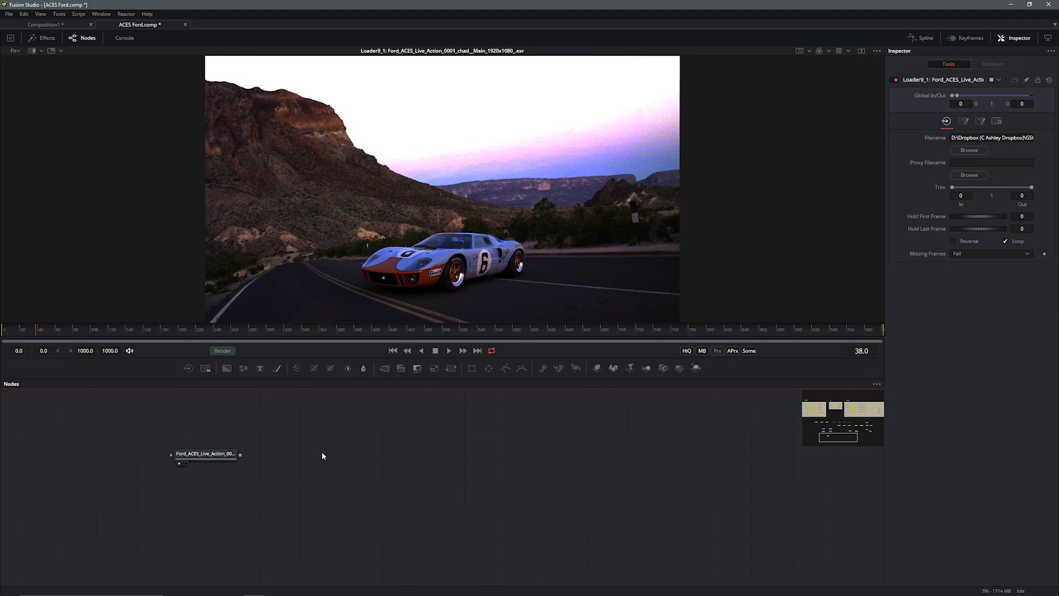
pyautogui.hotkey('shift', 'space')
pyautogui.write('spac')
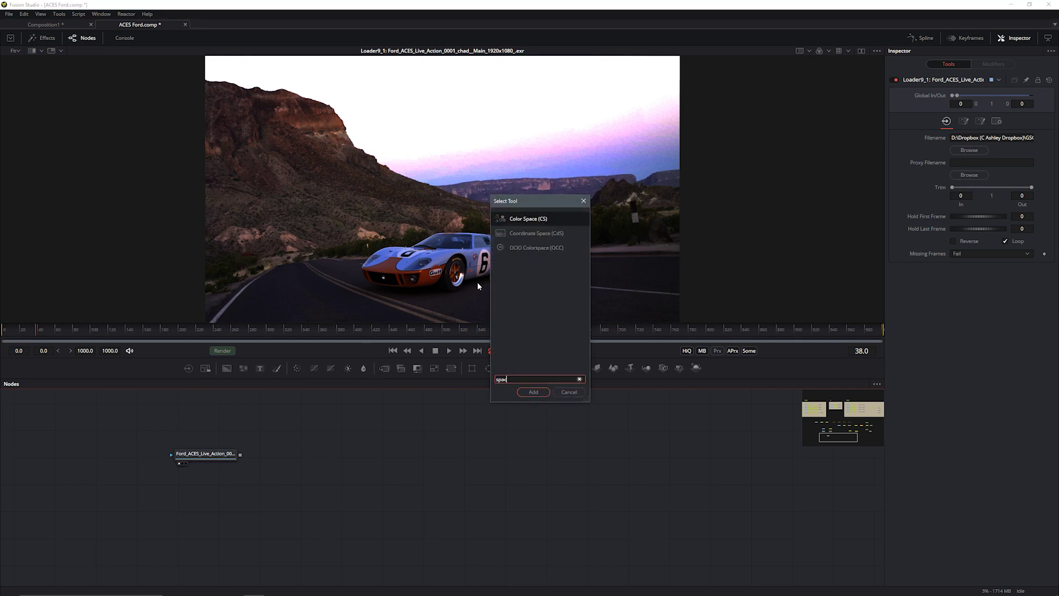
pyautogui.click(524, 251)
pyautogui.click(534, 392)
pyautogui.moveTo(241, 455); pyautogui.dragTo(298, 459)
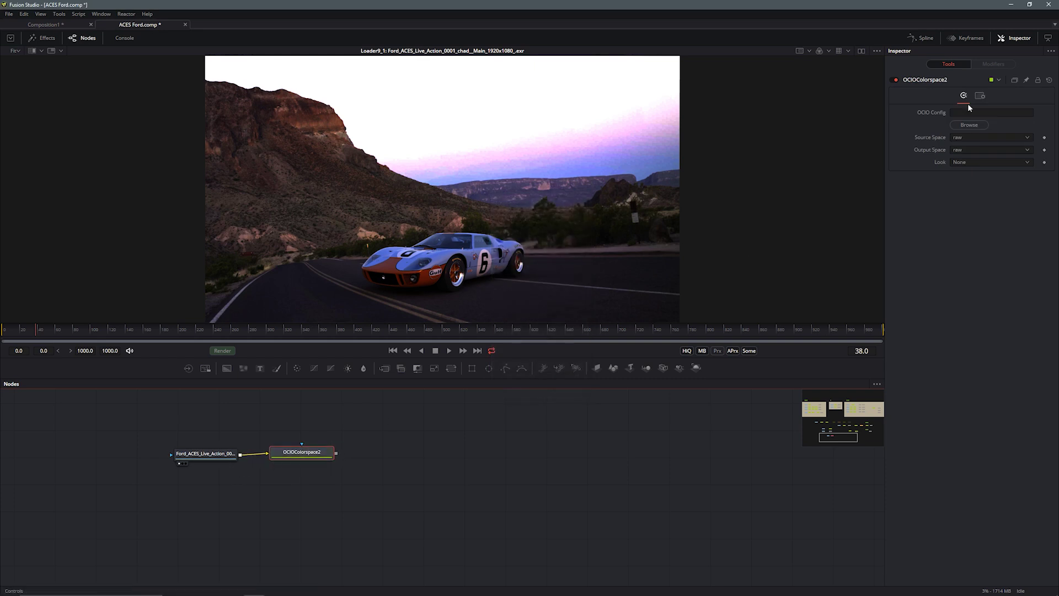
# - Load config.ocio into the new OCIO Colorspace node and set its source space to ACES - ACEScg
pyautogui.click(969, 125)
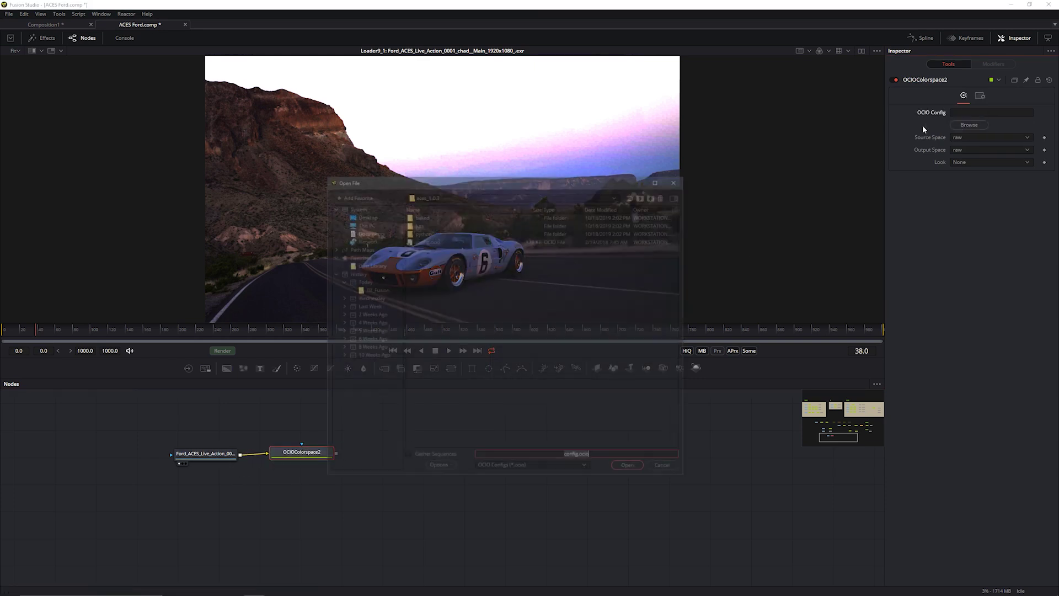
pyautogui.doubleClick(429, 242)
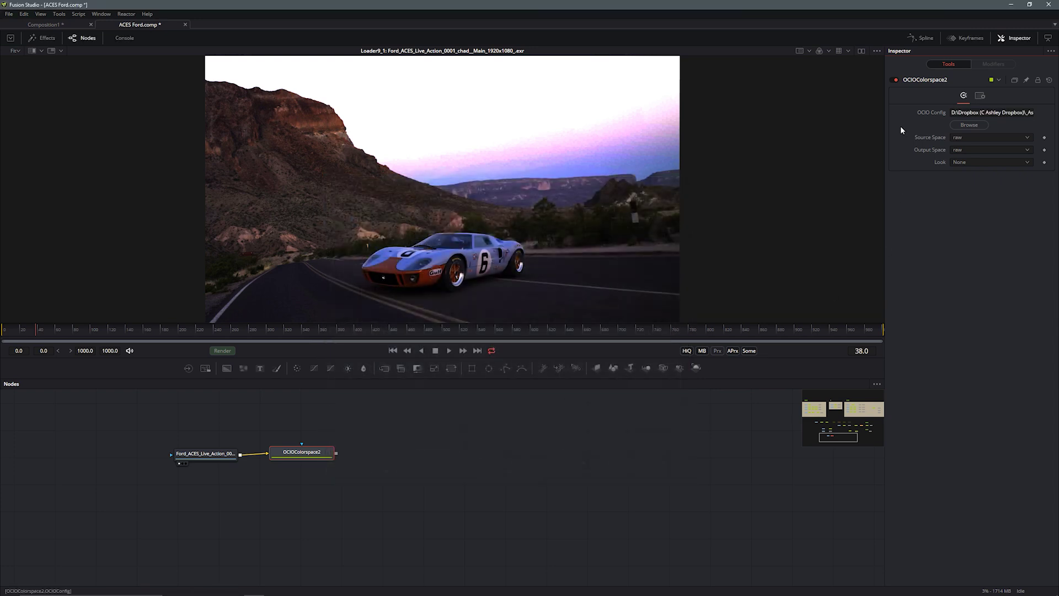
pyautogui.click(971, 139)
pyautogui.scroll(-5, 975, 140)
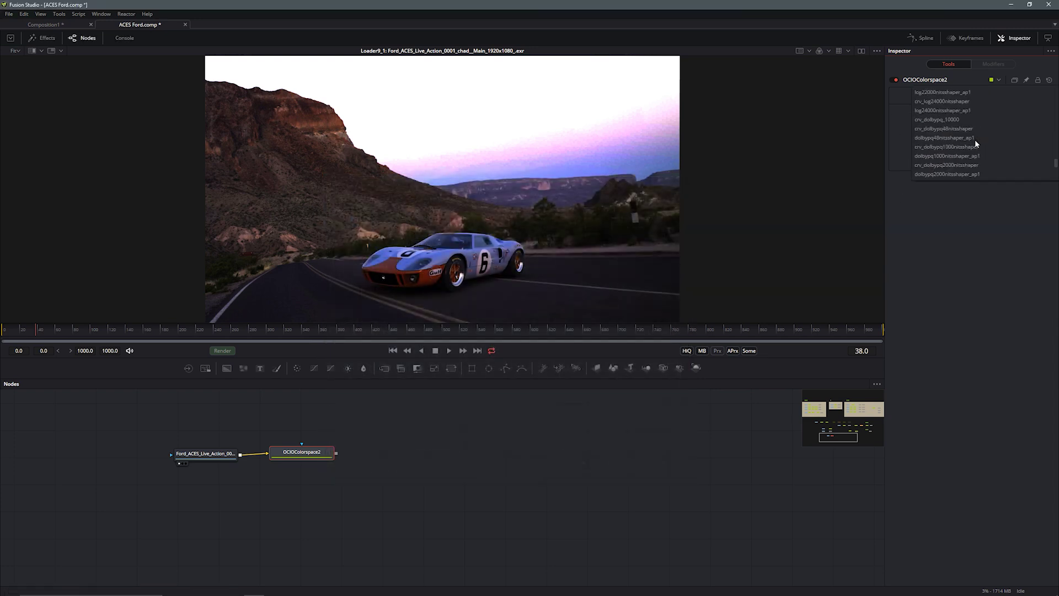
pyautogui.scroll(15, 940, 133)
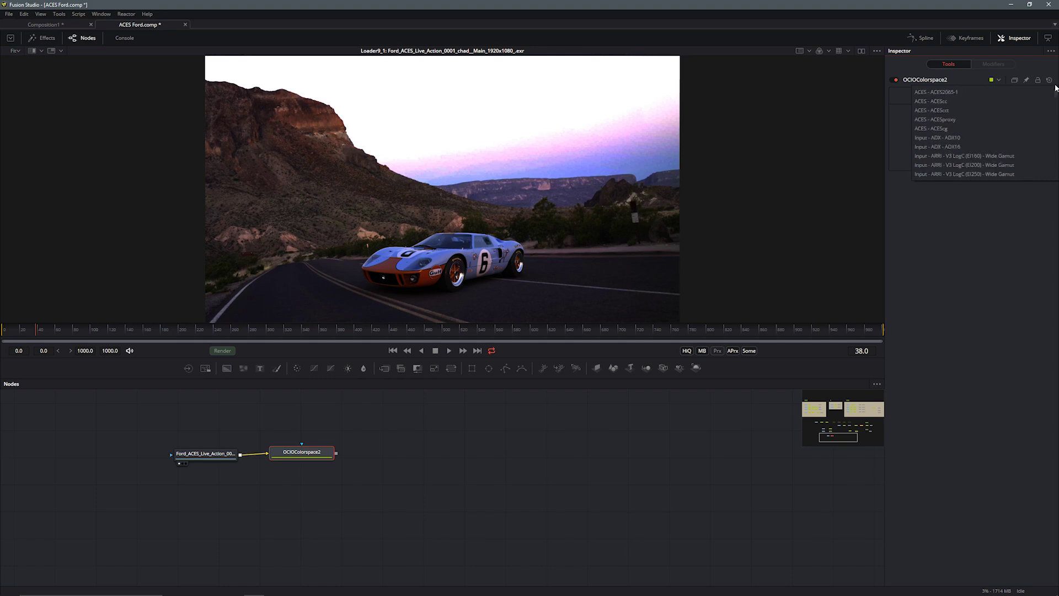
pyautogui.click(939, 129)
# - Set the OCIO Colorspace node's output space to ACES - ACEScc and show its result in the viewer
pyautogui.click(961, 151)
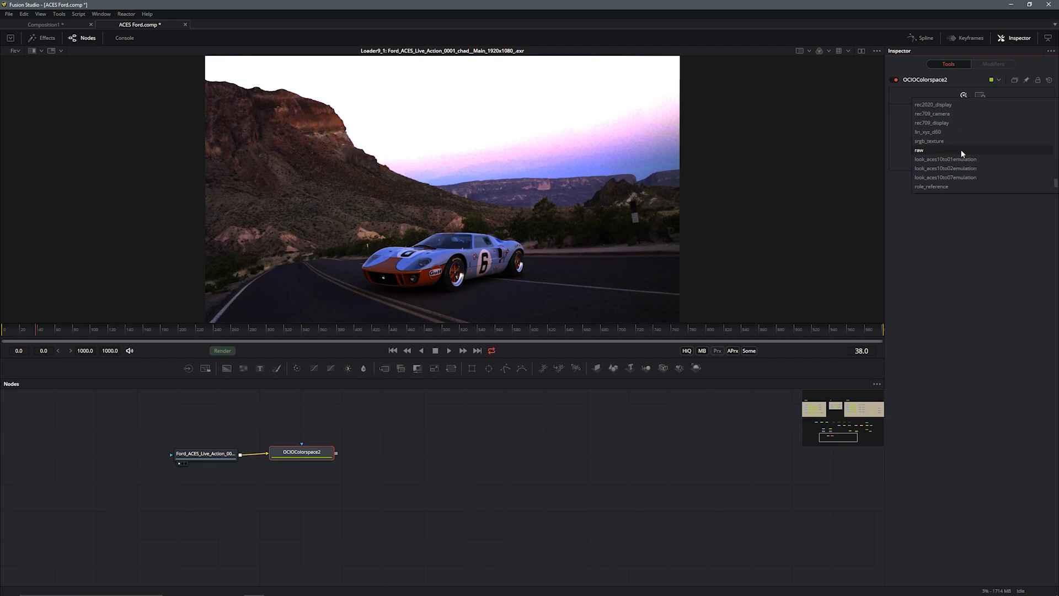
pyautogui.scroll(10, 962, 153)
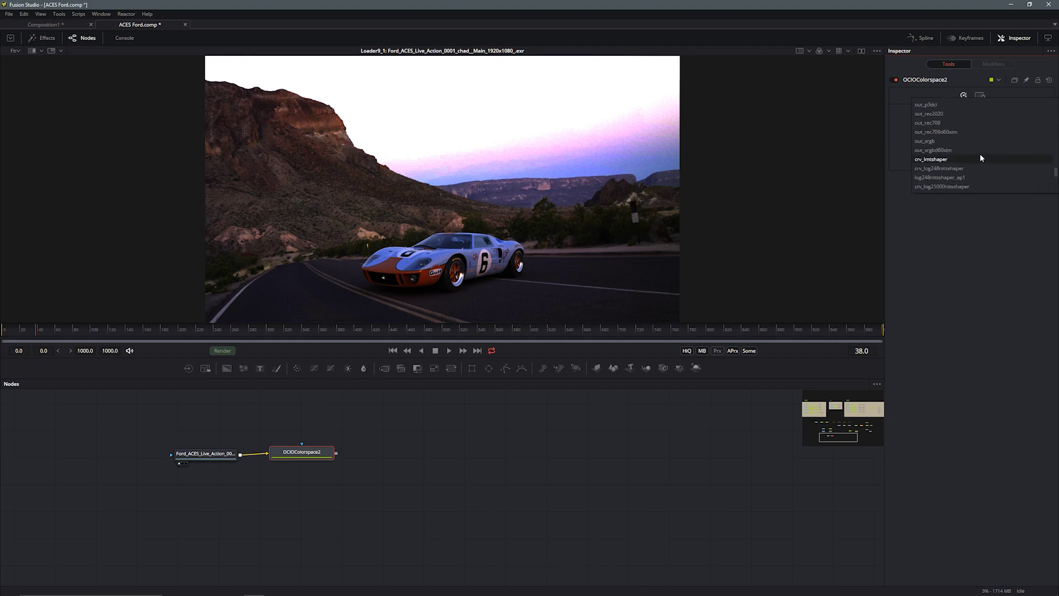
pyautogui.scroll(15, 964, 150)
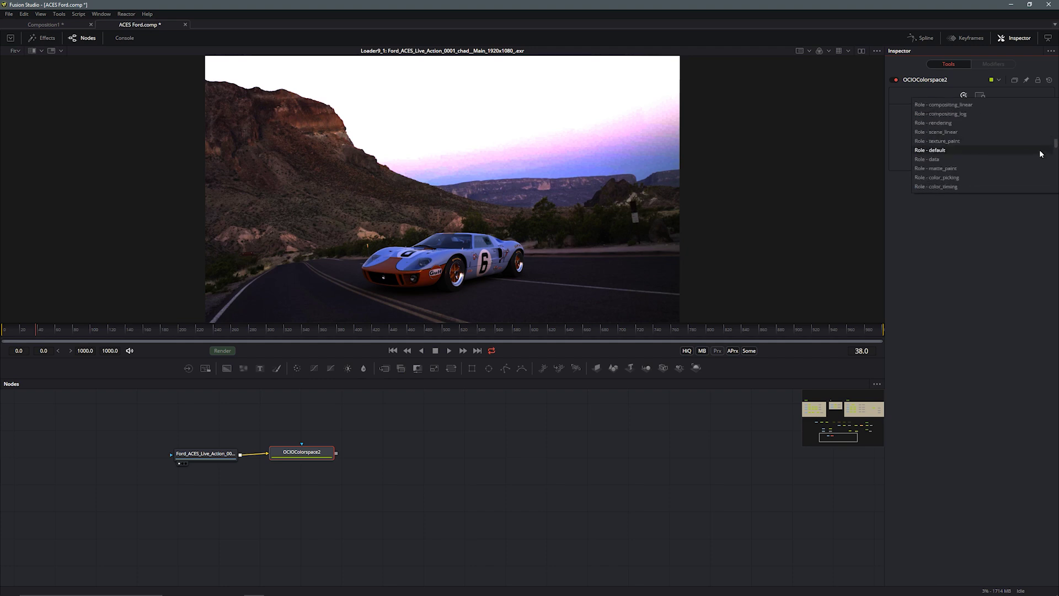
pyautogui.moveTo(1057, 143); pyautogui.dragTo(1058, 102)
pyautogui.click(937, 114)
pyautogui.press('1')
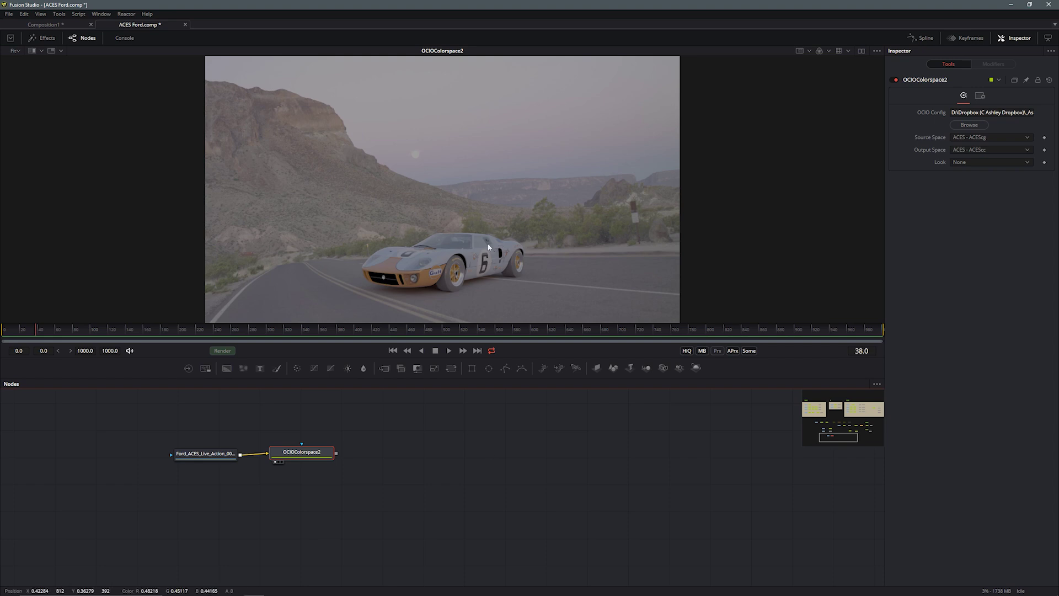
# - Bring Road Plate_1.1.1.dpx from the 02_Footage folder into the composition and place its loader below the car render's loader
pyautogui.moveTo(316, 459); pyautogui.dragTo(321, 461)
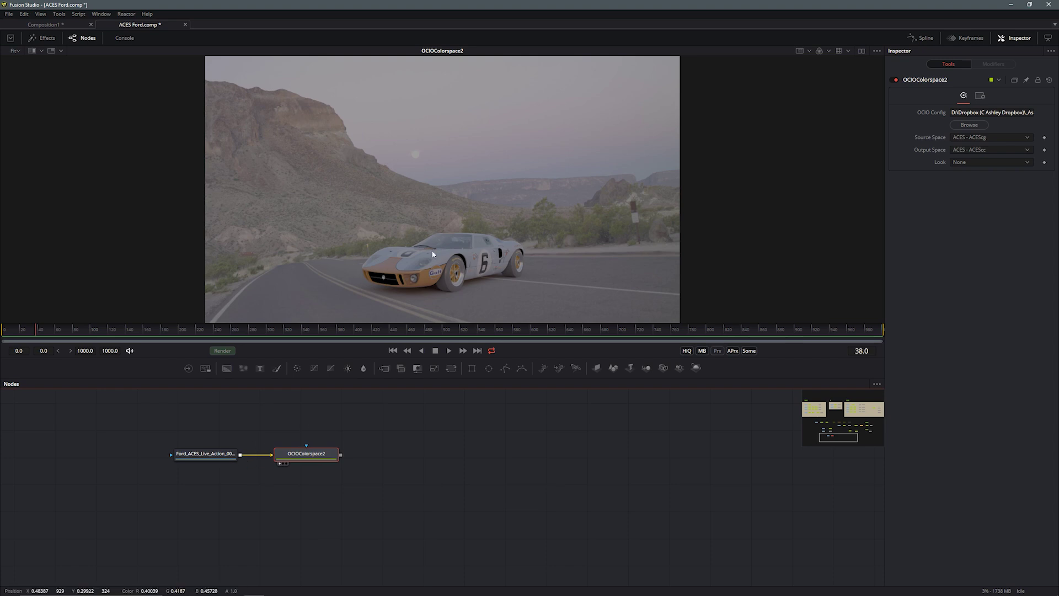
pyautogui.moveTo(190, 592)
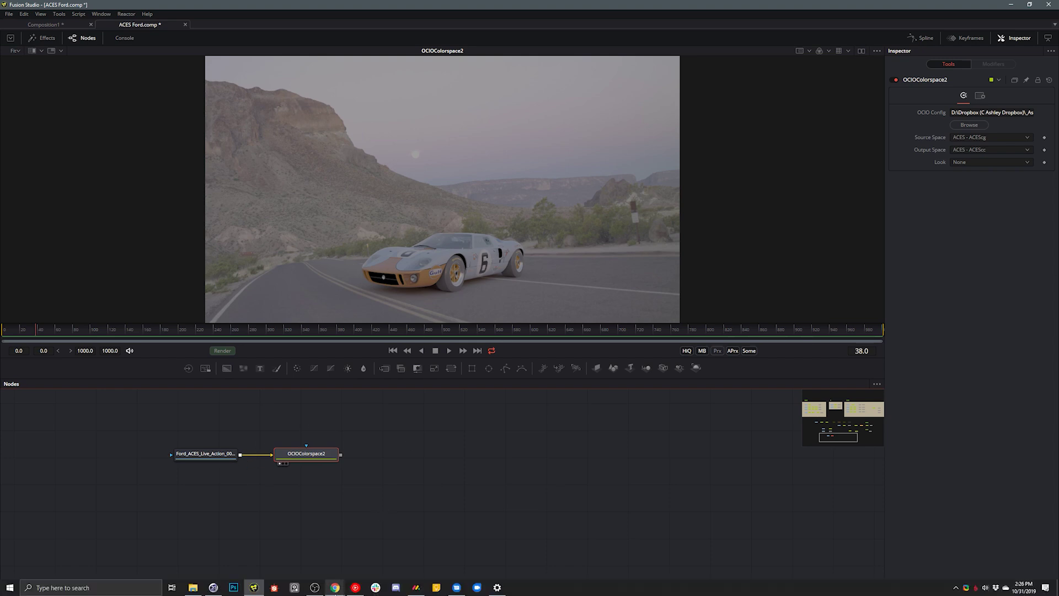
pyautogui.click(193, 587)
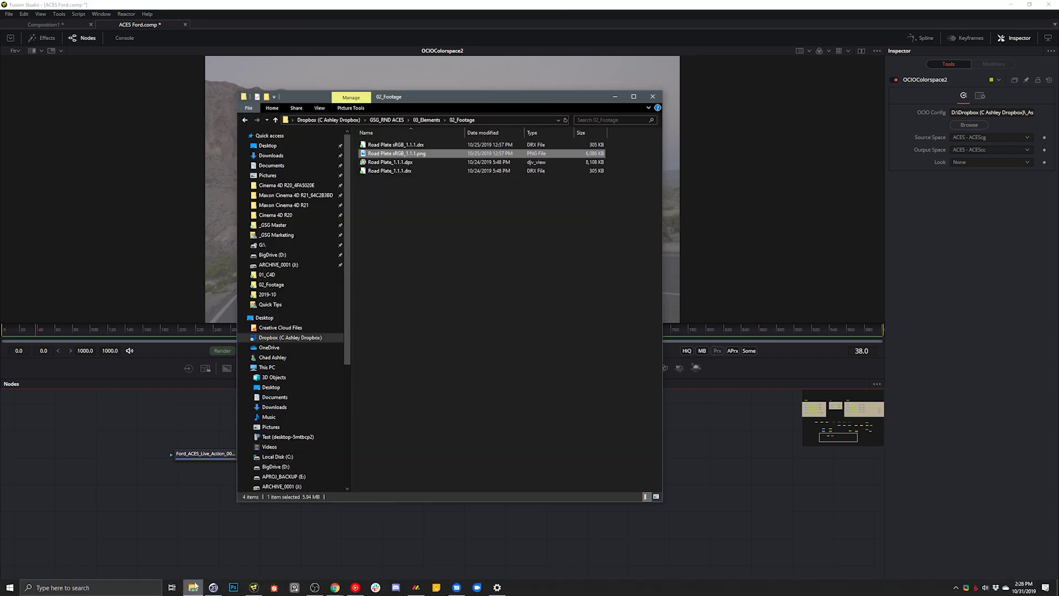
pyautogui.click(391, 163)
pyautogui.moveTo(391, 166); pyautogui.dragTo(328, 235)
pyautogui.click(198, 524)
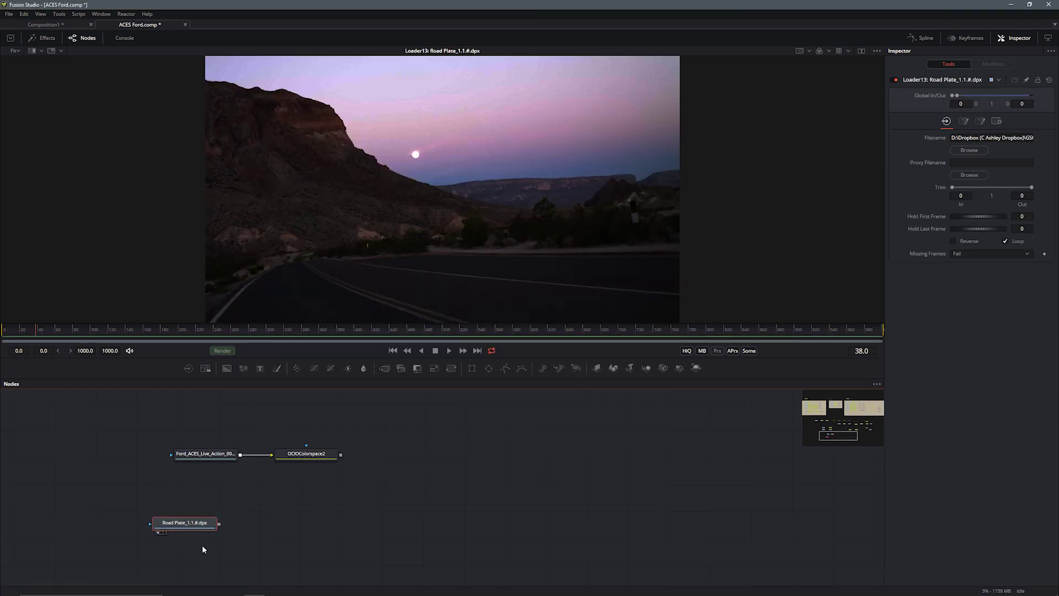
pyautogui.moveTo(199, 526); pyautogui.dragTo(218, 511)
# - Set the road plate loader's DPX log type to Bypass and show the car's color-converted result in the viewer
pyautogui.click(964, 120)
pyautogui.click(981, 121)
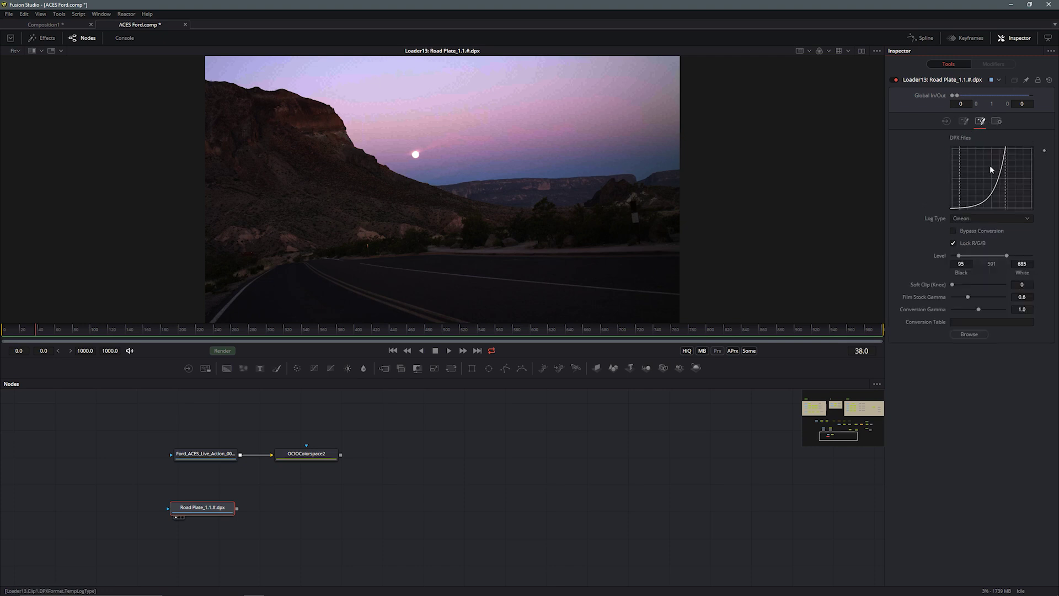
pyautogui.click(976, 219)
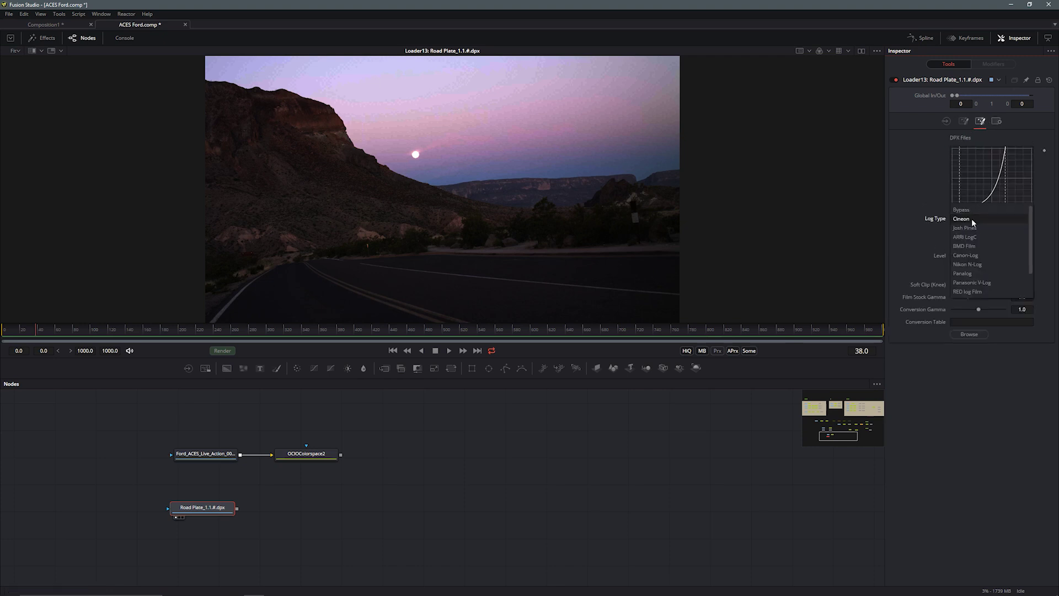
pyautogui.click(963, 210)
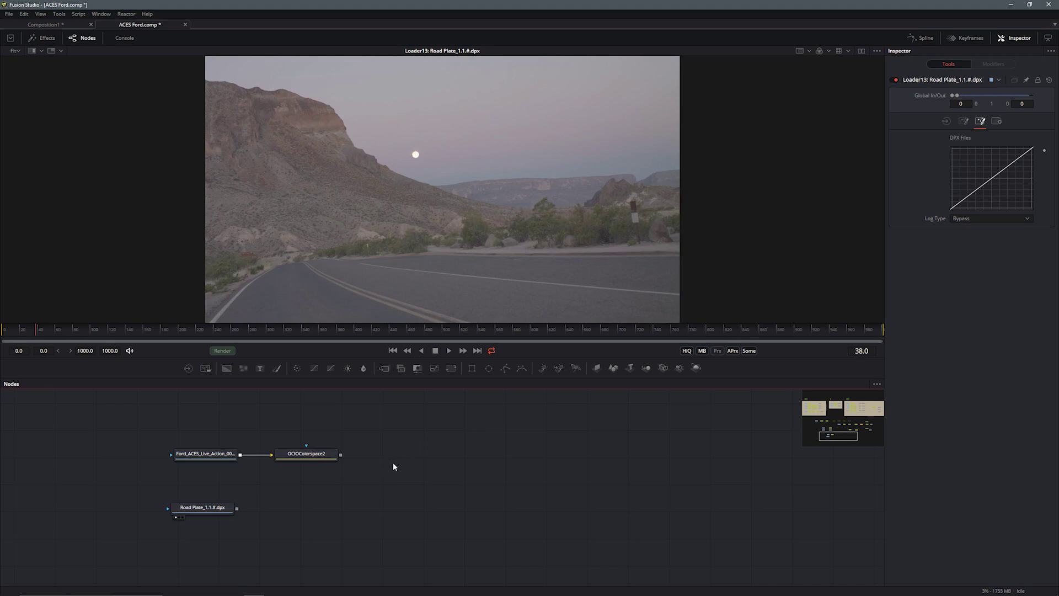
pyautogui.moveTo(314, 454); pyautogui.dragTo(356, 234)
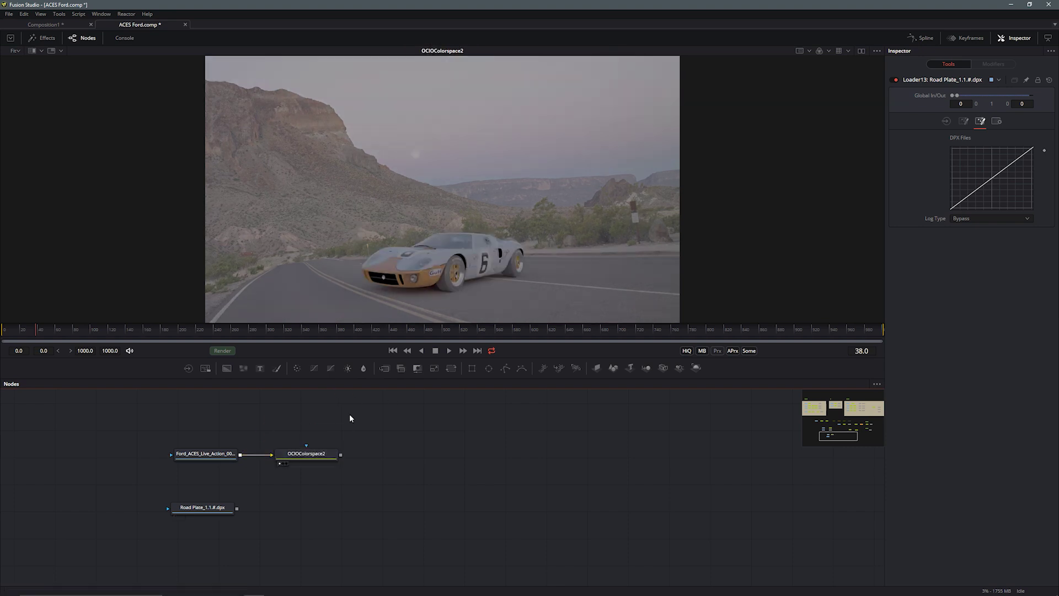
# - Duplicate the car's OCIO Colorspace node beside the road plate loader and connect the plate to it
pyautogui.click(227, 507)
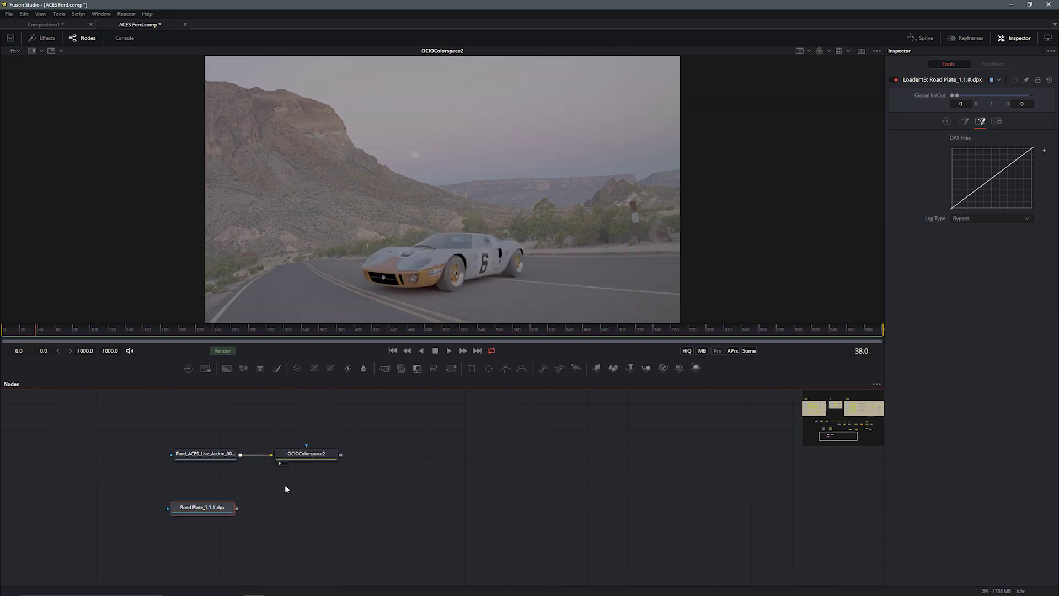
pyautogui.click(325, 457)
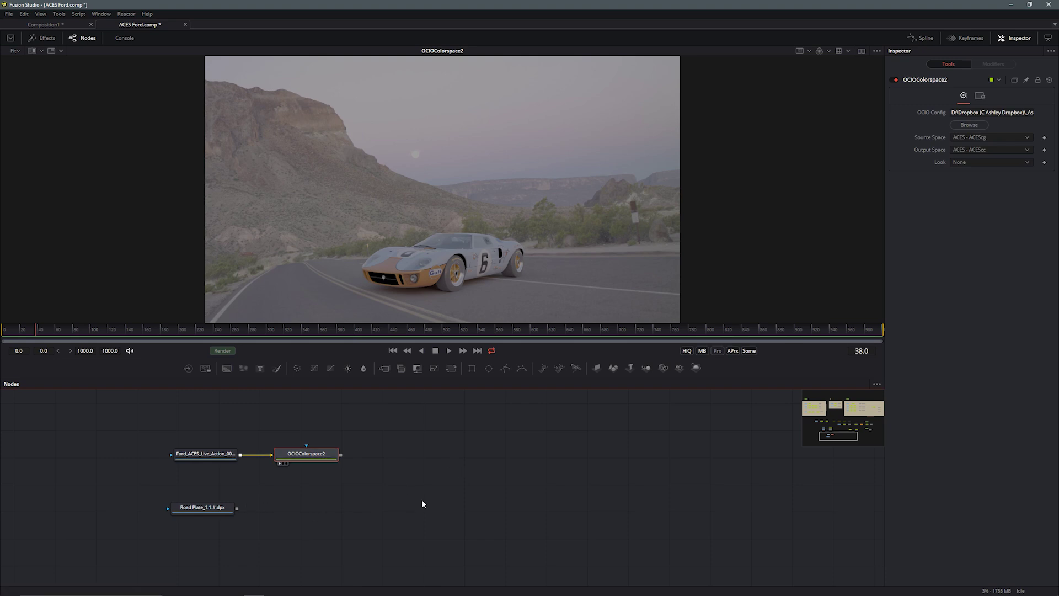
pyautogui.click(358, 505)
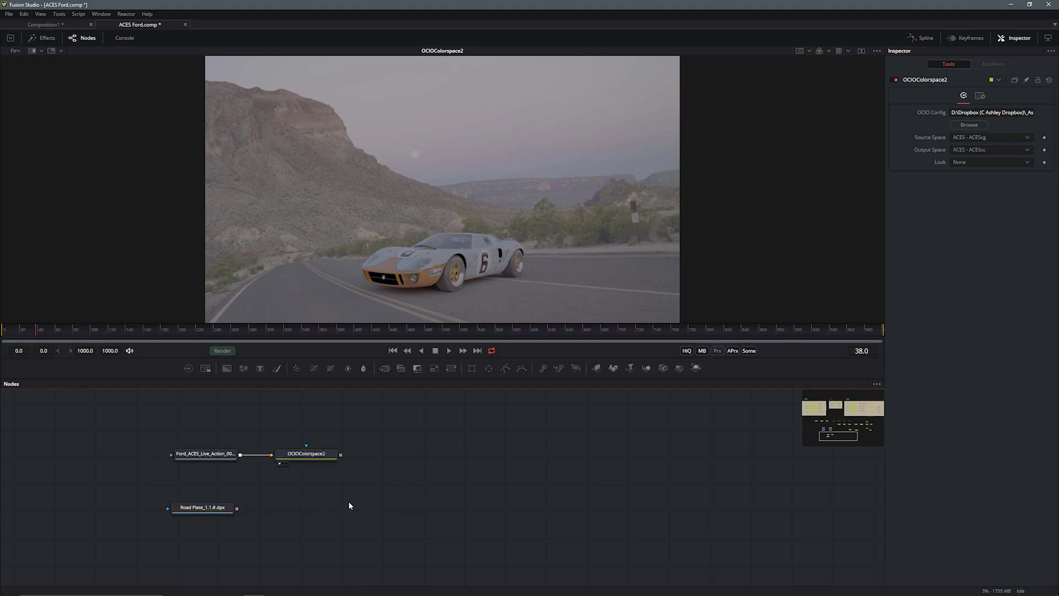
pyautogui.hotkey('ctrl', 'v')
pyautogui.moveTo(358, 506); pyautogui.dragTo(293, 512)
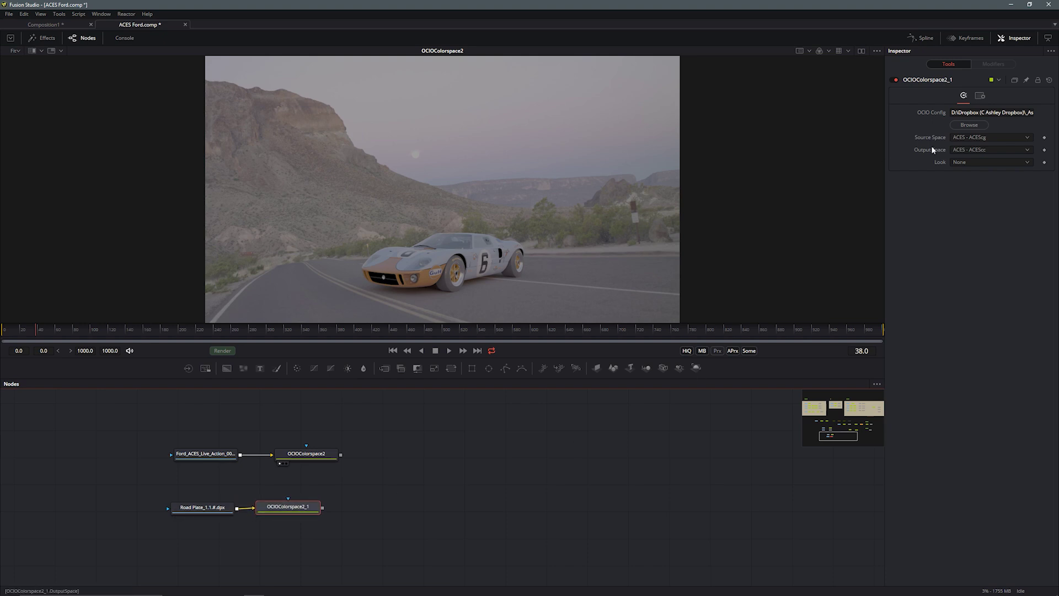
# - Set the road plate's OCIO source space to Input - ARRI - V3 LogC (EI800) - Wide Gamut and view the result
pyautogui.click(987, 137)
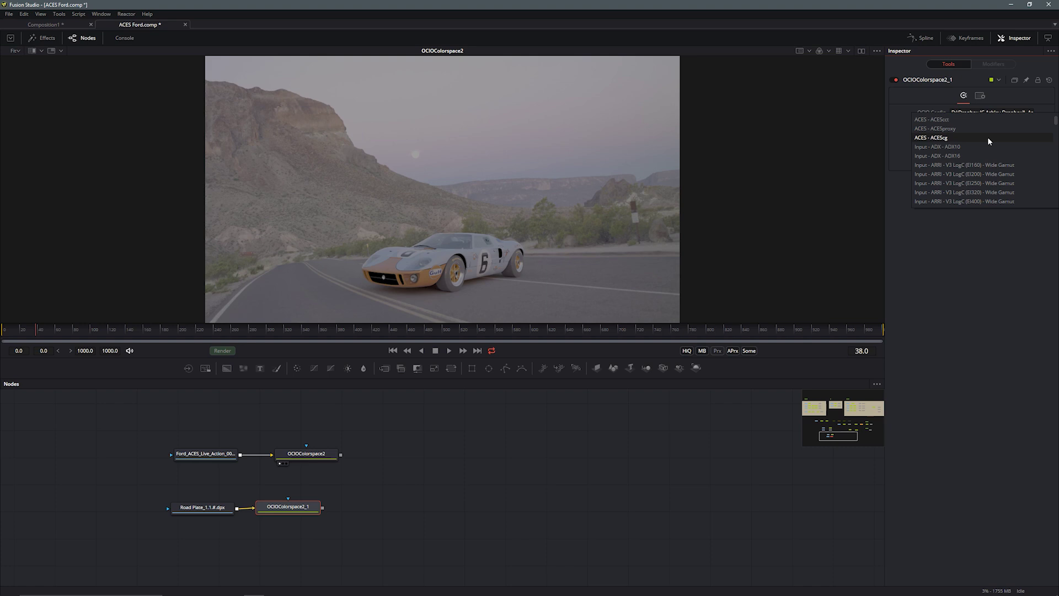
pyautogui.moveTo(1056, 121); pyautogui.dragTo(1056, 124)
pyautogui.scroll(-3, 1056, 127)
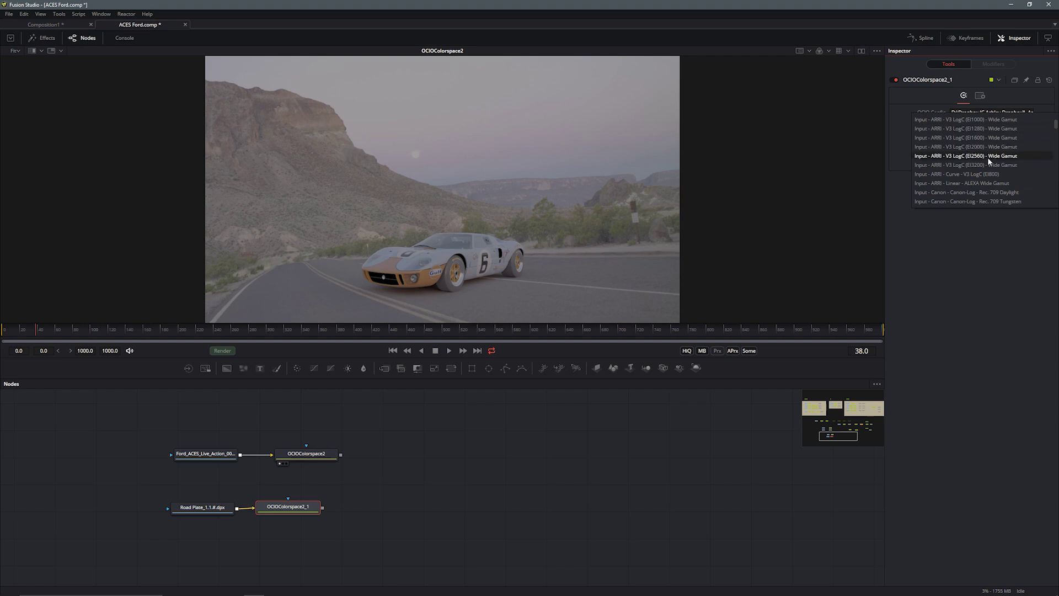
pyautogui.scroll(1, 989, 151)
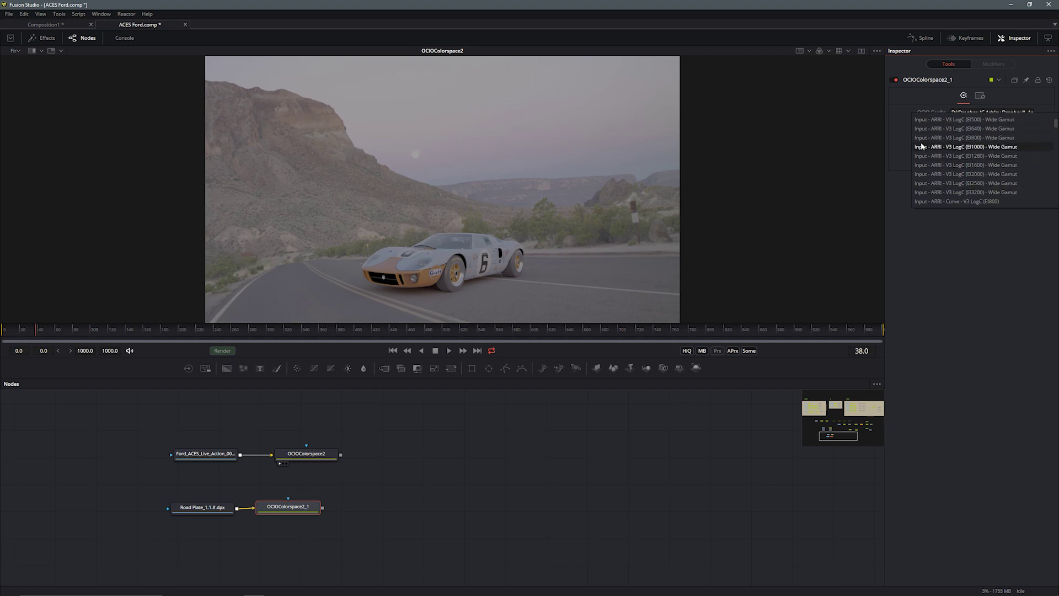
pyautogui.click(978, 139)
pyautogui.moveTo(316, 502); pyautogui.dragTo(406, 236)
pyautogui.moveTo(316, 513); pyautogui.dragTo(326, 511)
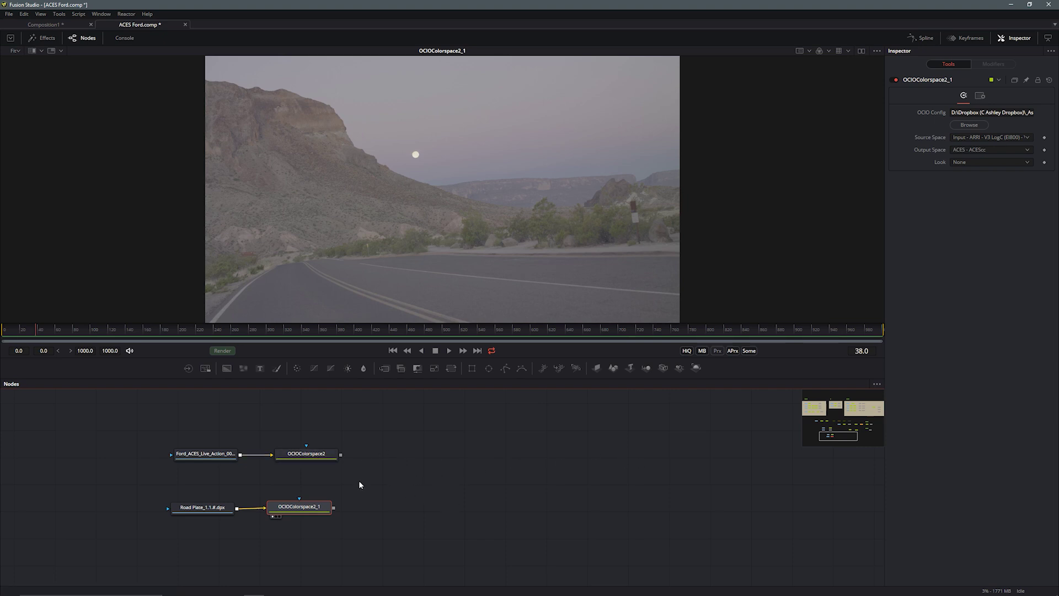
# - Merge the converted car over the converted road plate, view the merge, and set its Subtractive/Additive value to 0.0
pyautogui.moveTo(342, 453); pyautogui.dragTo(335, 510)
pyautogui.press('1')
pyautogui.moveTo(406, 508); pyautogui.dragTo(421, 508)
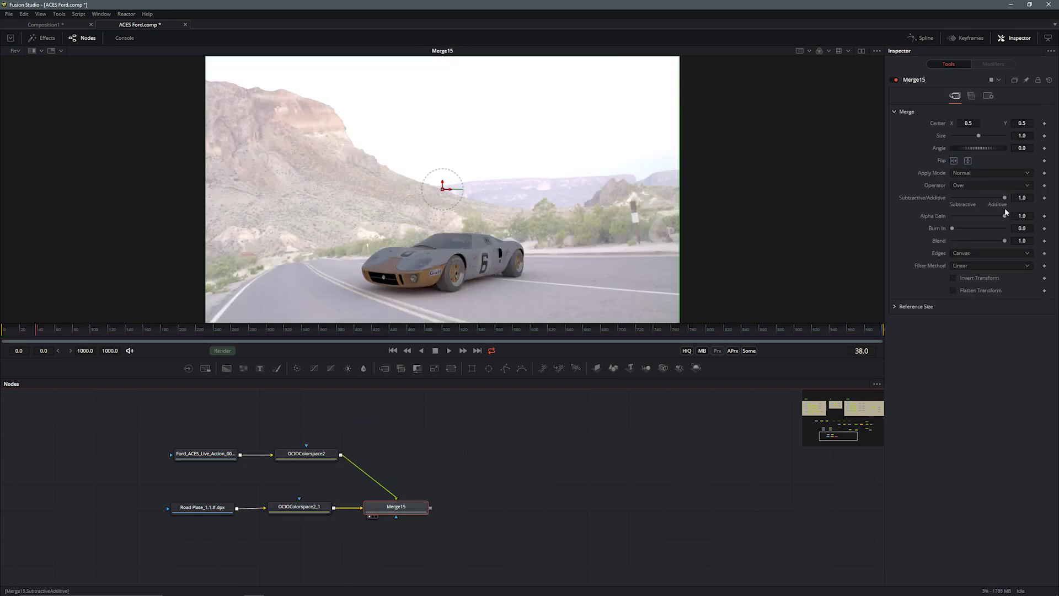
pyautogui.moveTo(1004, 198); pyautogui.dragTo(929, 208)
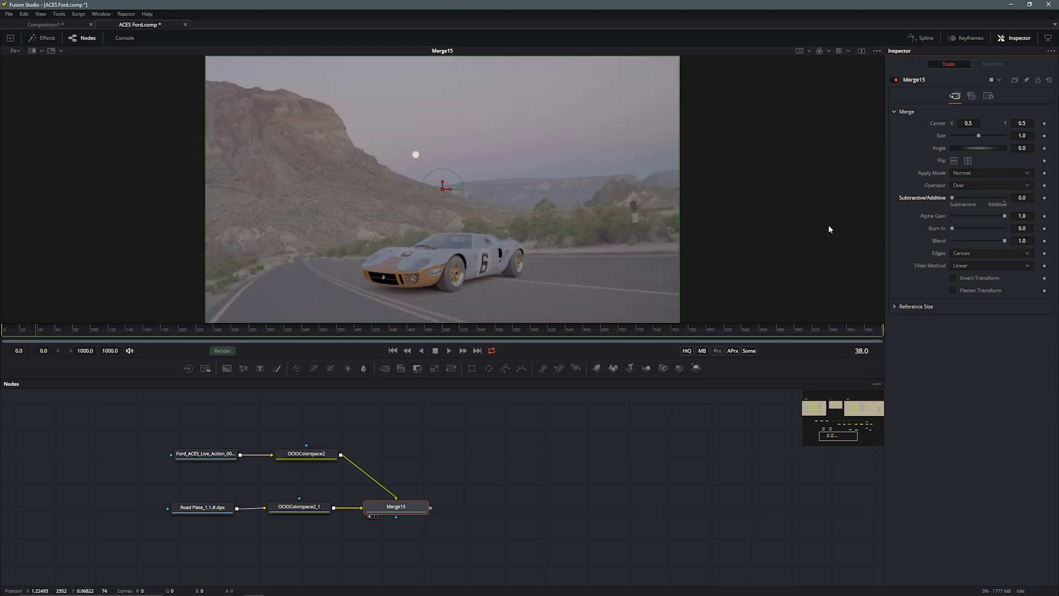
pyautogui.click(407, 472)
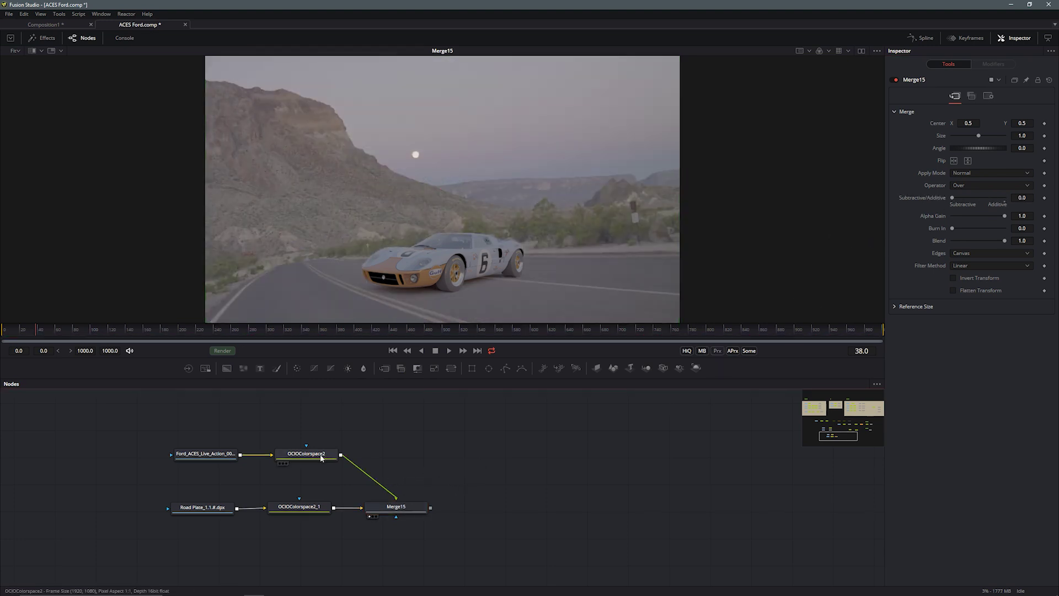
# - Add a Color Corrector node after the merge of the car and road plate
pyautogui.moveTo(341, 455); pyautogui.dragTo(365, 480)
pyautogui.moveTo(510, 497); pyautogui.dragTo(470, 495, button='middle')
pyautogui.click(373, 505)
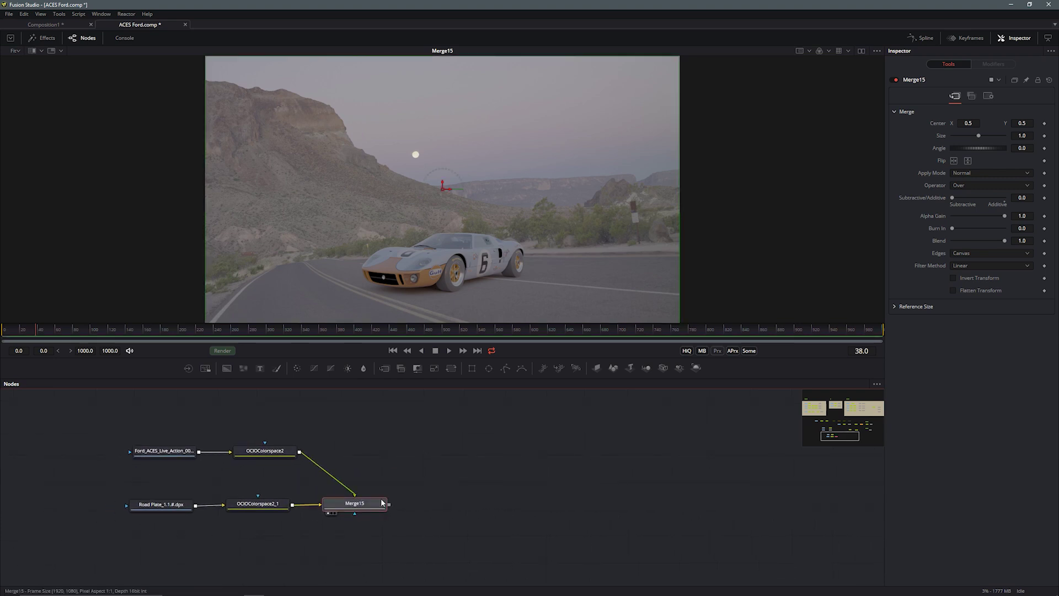
pyautogui.hotkey('shift', 'space')
pyautogui.write('colro')
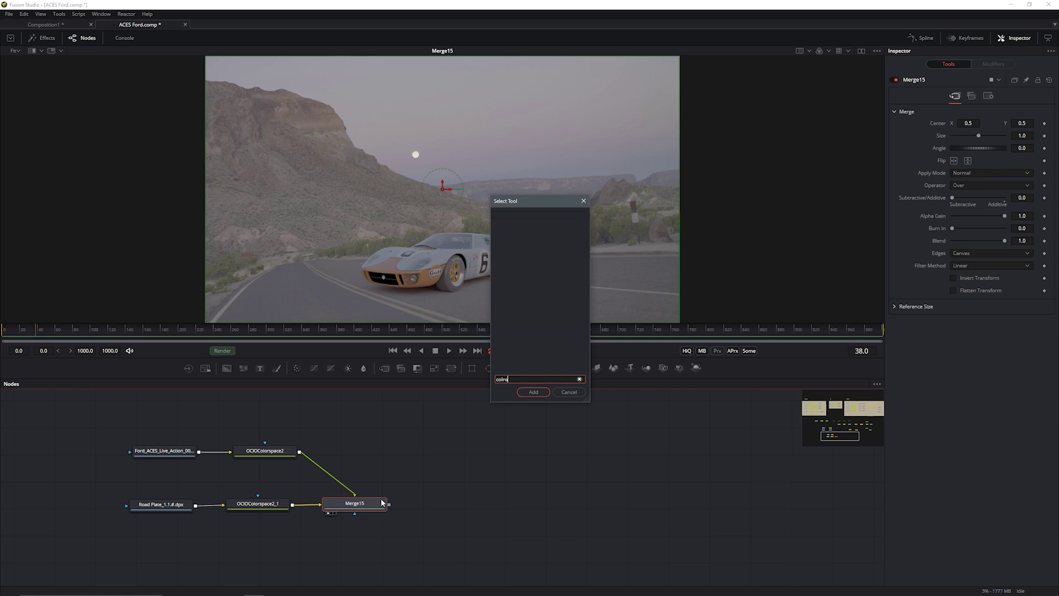
pyautogui.press('BackSpace')
pyautogui.press('BackSpace')
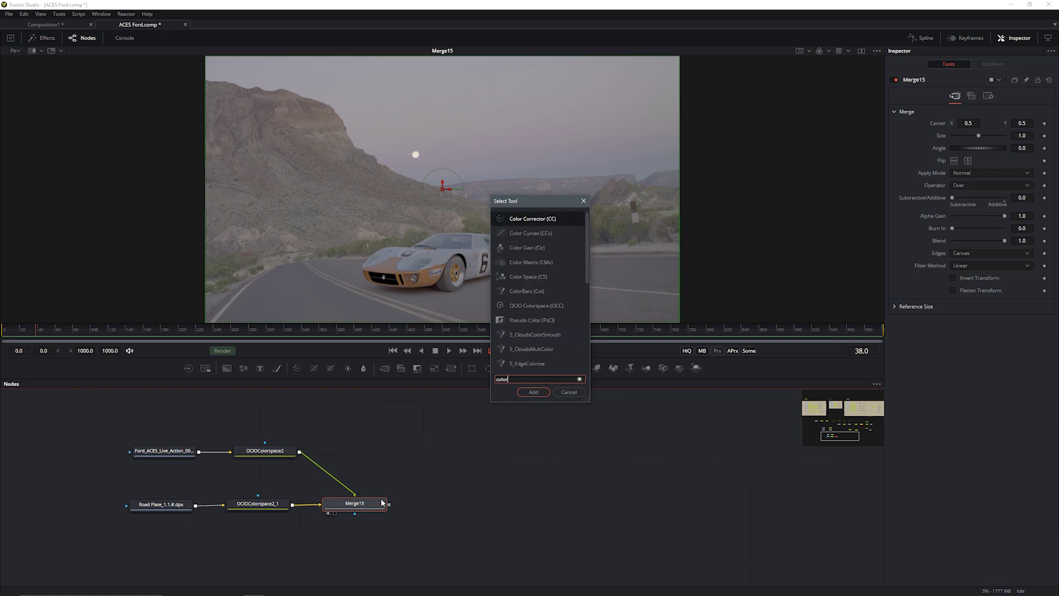
pyautogui.press('Return')
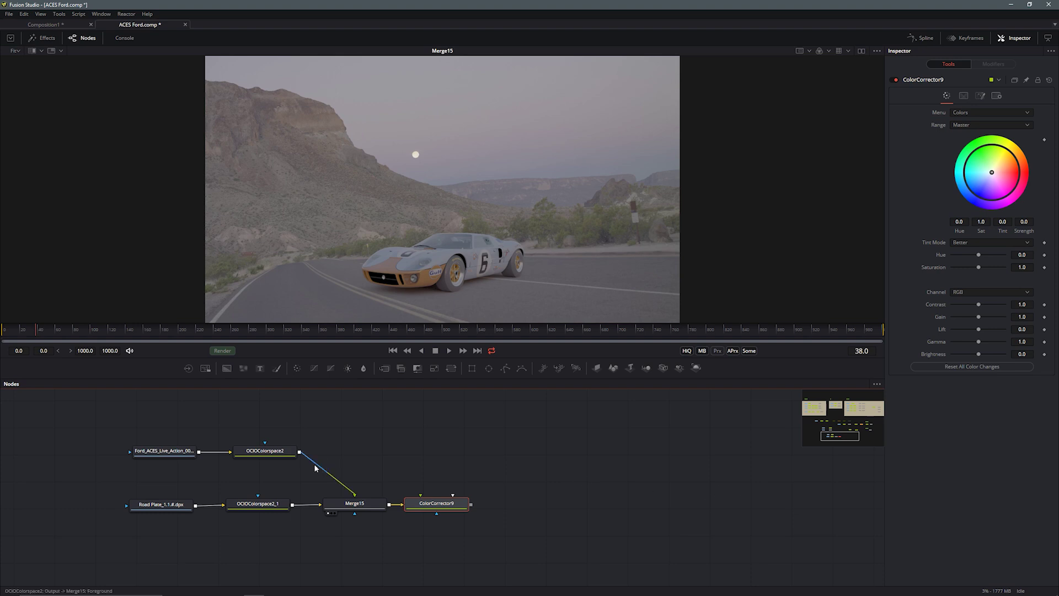
# - Paste a copy of the car's OCIO Colorspace node at the end of the chain and connect the Color Corrector's output to it
pyautogui.moveTo(722, 475); pyautogui.dragTo(658, 469, button='middle')
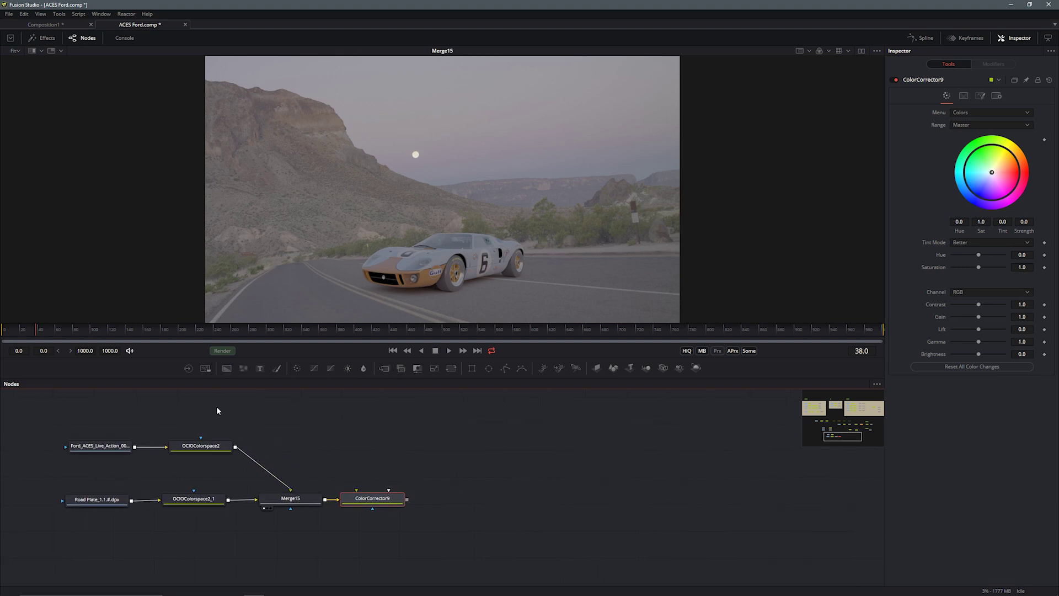
pyautogui.click(219, 447)
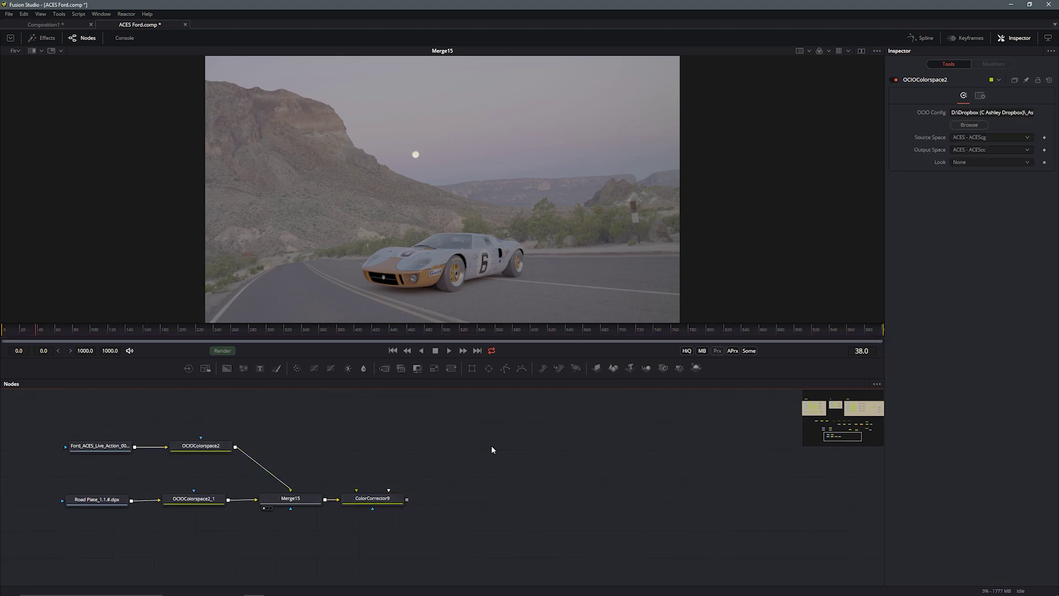
pyautogui.hotkey('ctrl', 'v')
pyautogui.moveTo(470, 436); pyautogui.dragTo(749, 499)
pyautogui.moveTo(409, 501); pyautogui.dragTo(716, 495)
# - Set the final OCIO Colorspace node's source space to ACES - ACEScc and output space to Output - sRGB, and view its result
pyautogui.click(994, 138)
pyautogui.click(952, 129)
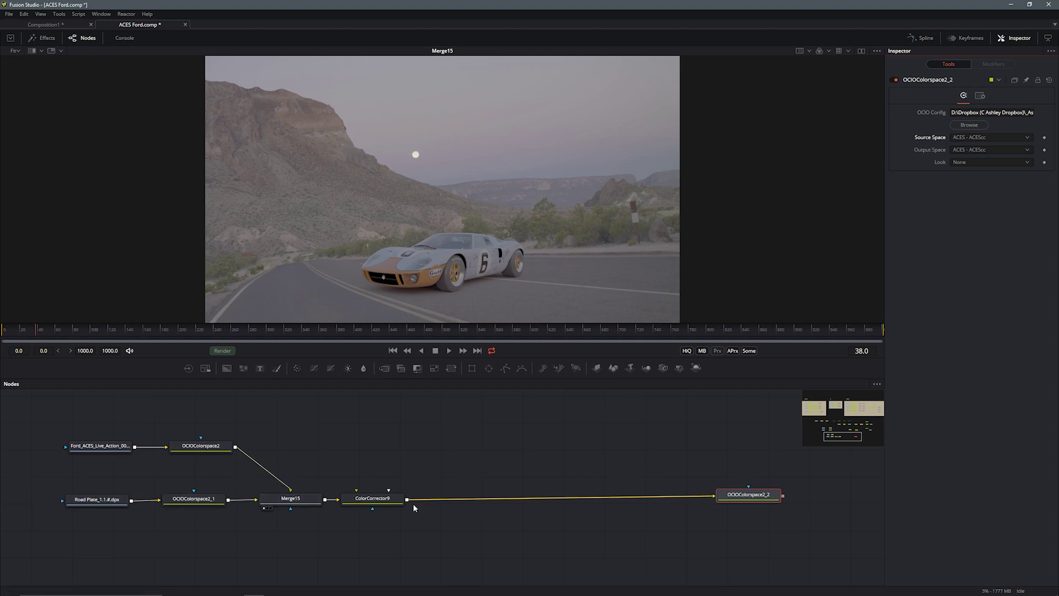
pyautogui.moveTo(749, 496); pyautogui.dragTo(746, 496)
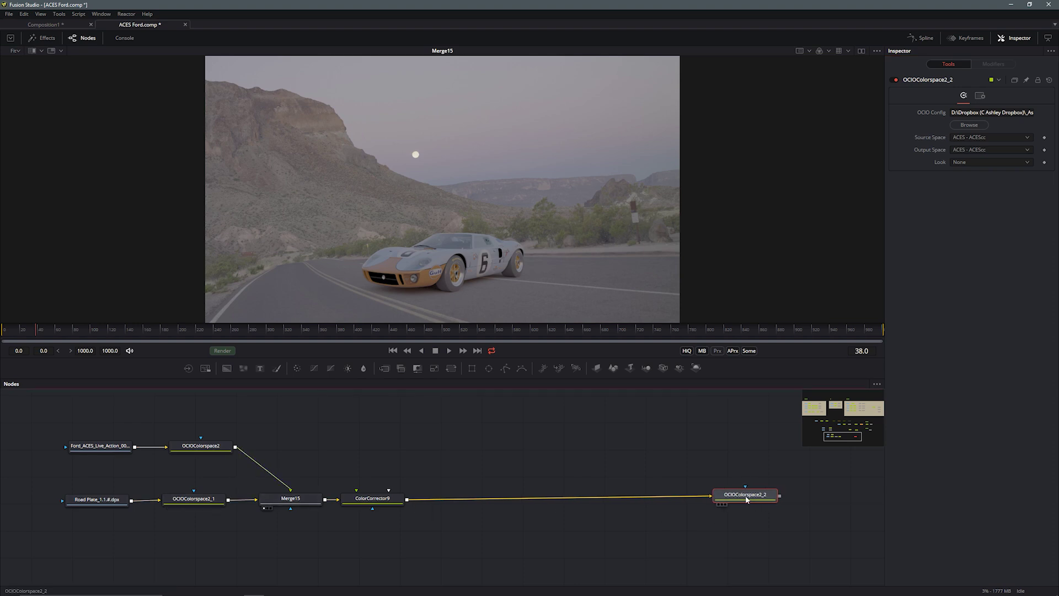
pyautogui.click(970, 153)
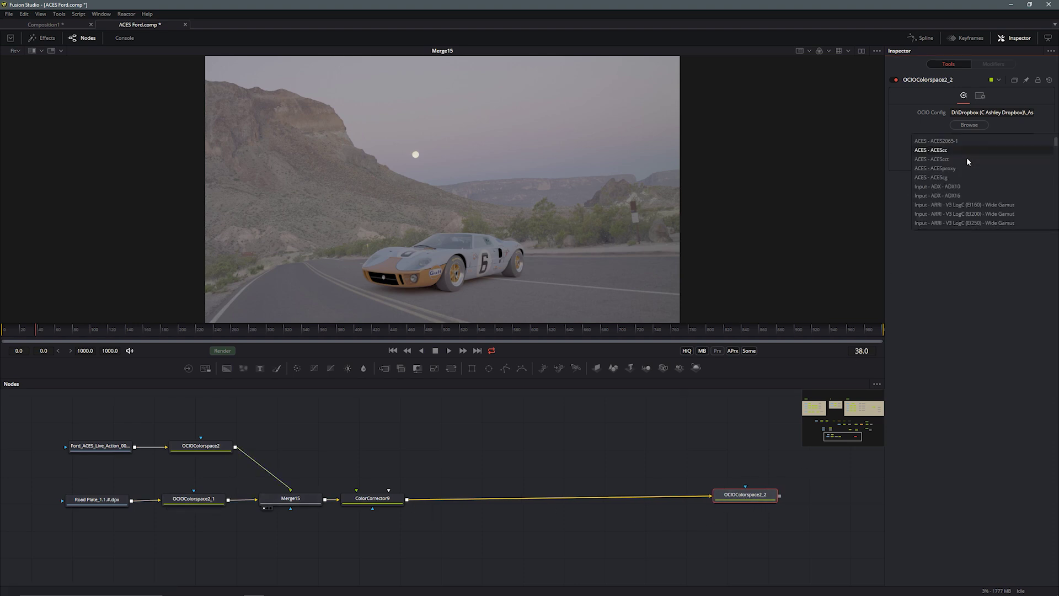
pyautogui.scroll(-12, 972, 188)
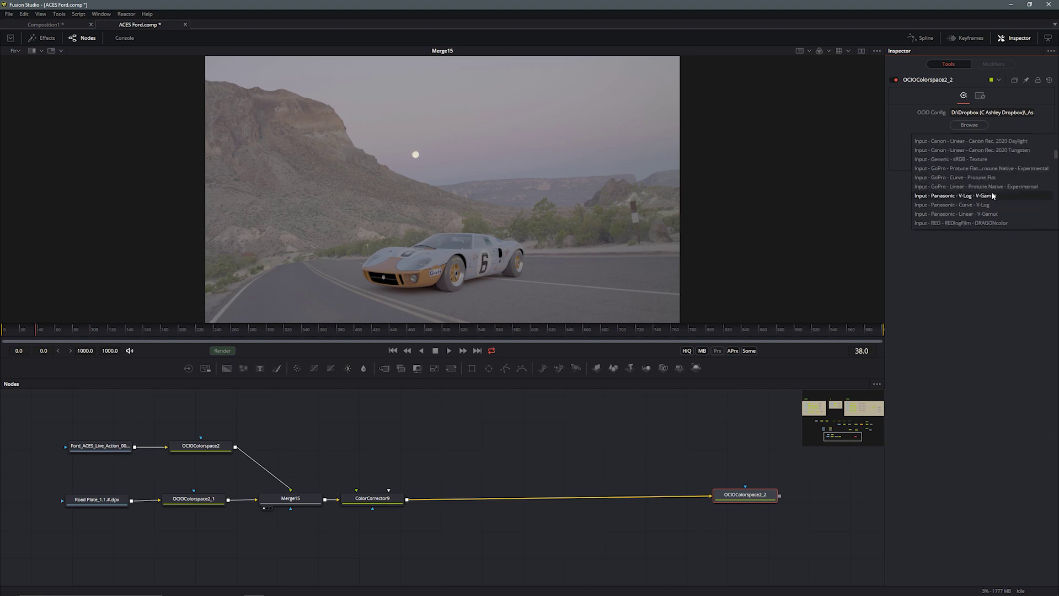
pyautogui.scroll(-10, 990, 190)
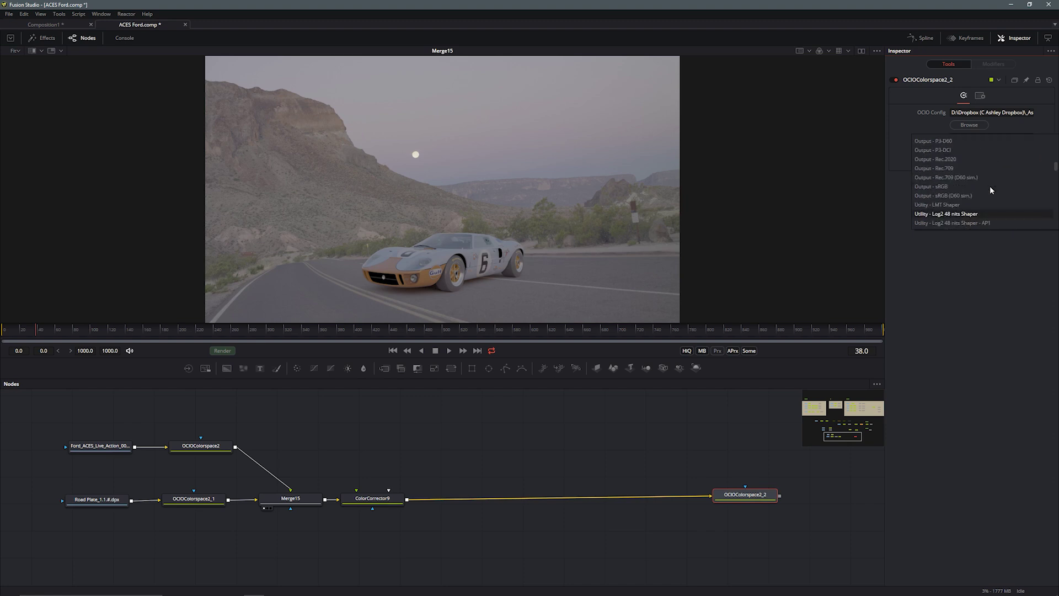
pyautogui.click(931, 158)
pyautogui.press('1')
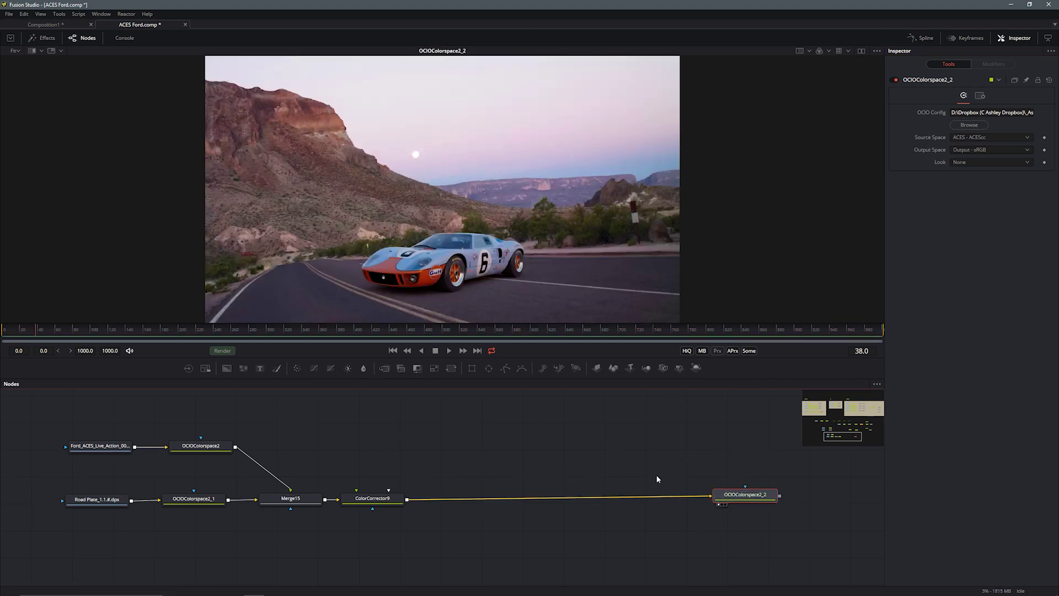
# - Set the Color Corrector's saturation to 1.41 and gain to 1.06, and shift the node slightly along the chain
pyautogui.click(372, 498)
pyautogui.moveTo(978, 317)
pyautogui.mouseDown()
pyautogui.moveTo(967, 320)
pyautogui.moveTo(983, 317)
pyautogui.mouseUp()
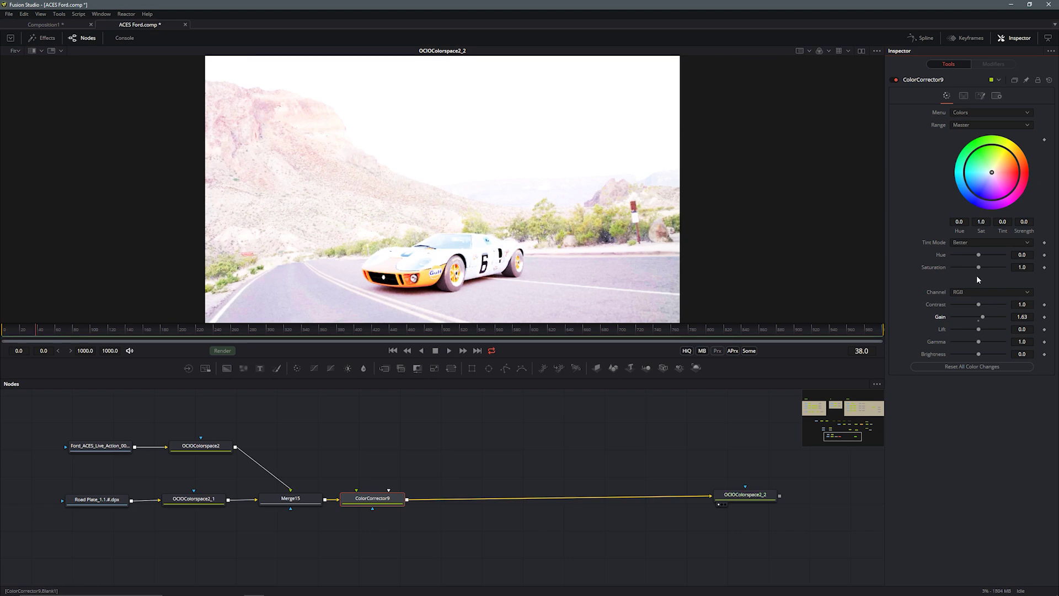
pyautogui.moveTo(979, 267); pyautogui.dragTo(991, 267)
pyautogui.doubleClick(981, 318)
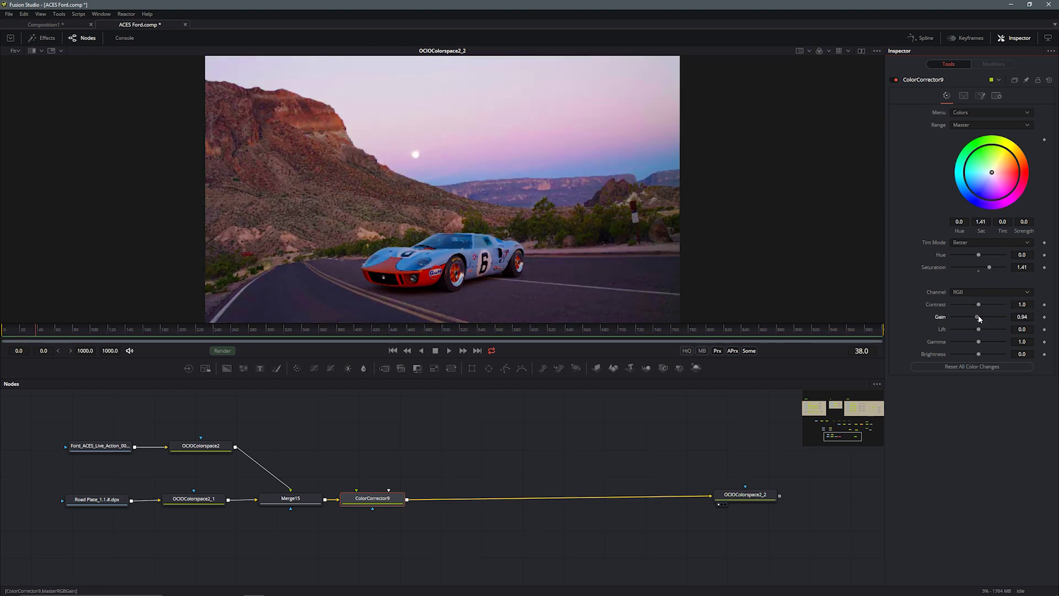
pyautogui.moveTo(981, 318); pyautogui.dragTo(983, 318)
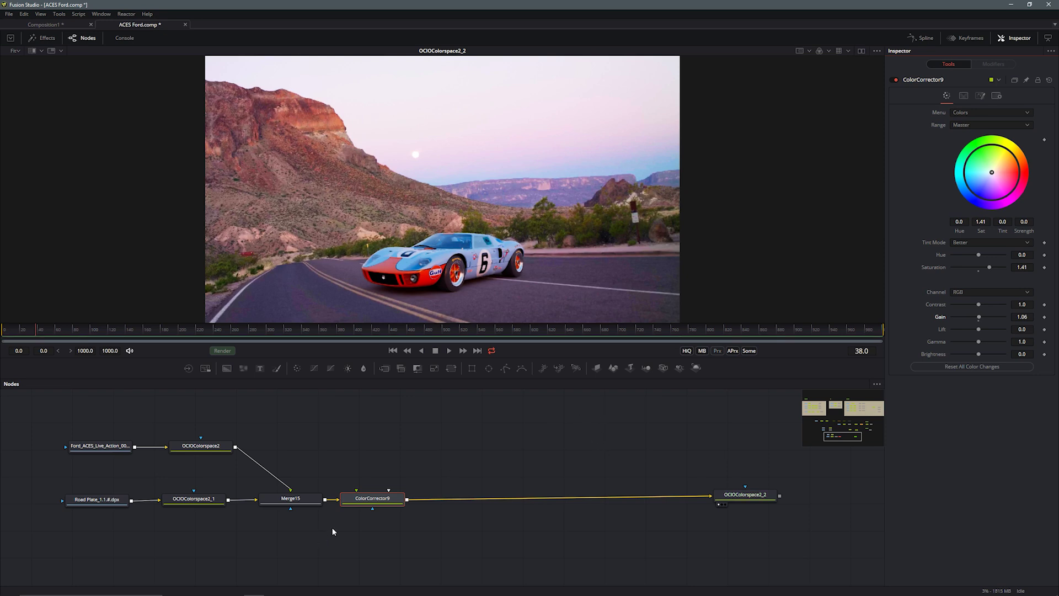
pyautogui.moveTo(370, 498); pyautogui.dragTo(388, 498)
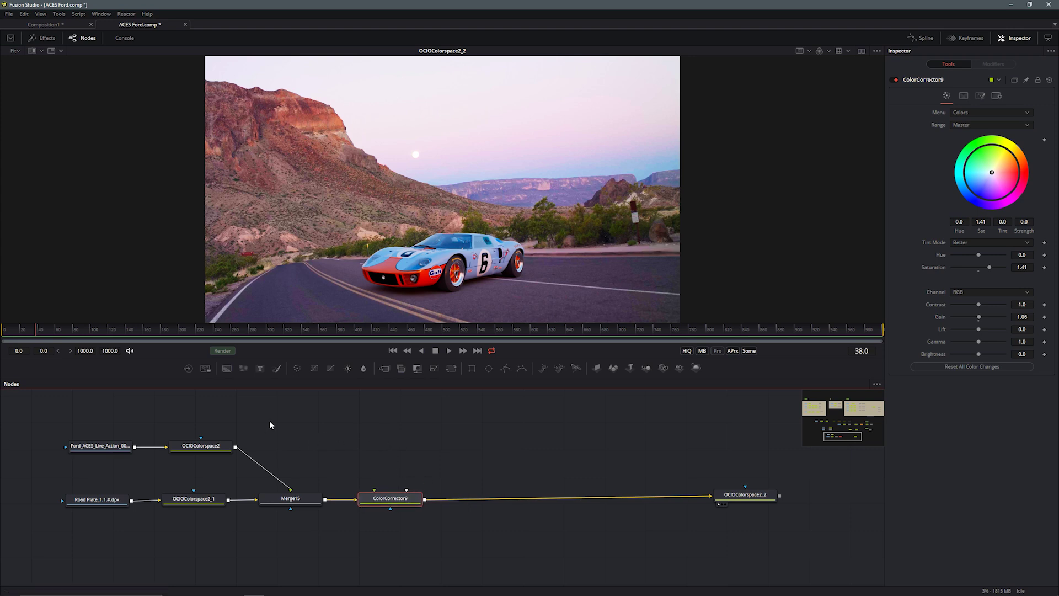
# - Review the car render's color space conversion settings, and view the road plate before and after its OCIO Colorspace node
pyautogui.click(113, 446)
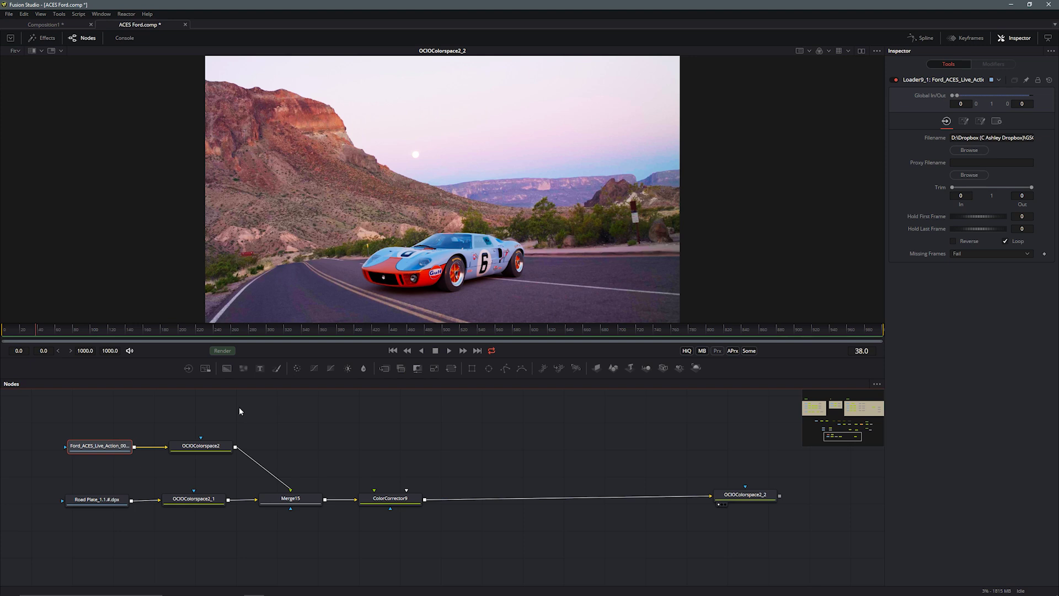
pyautogui.click(212, 450)
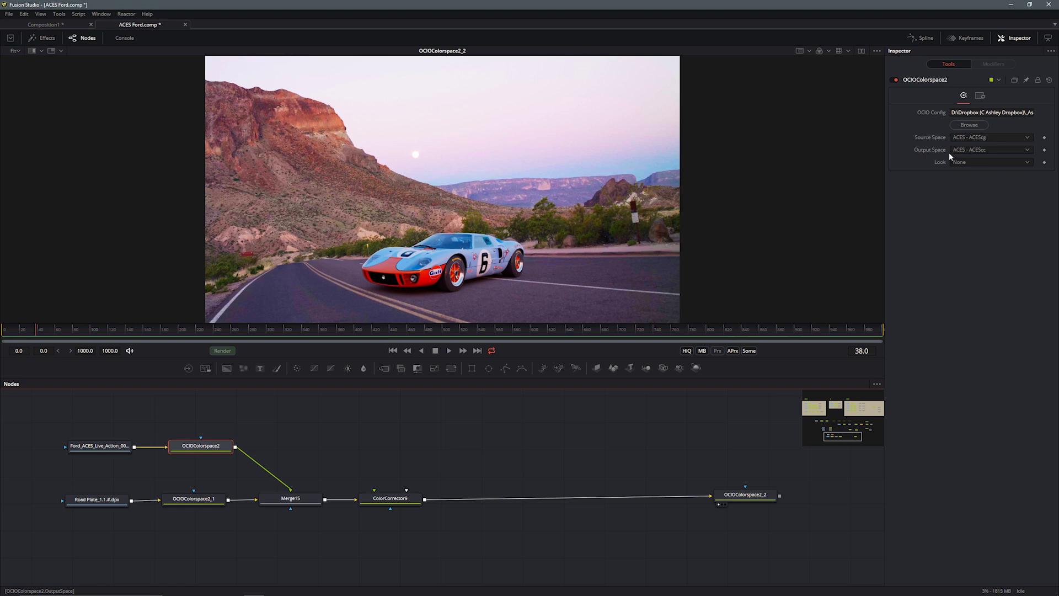
pyautogui.moveTo(115, 504); pyautogui.dragTo(364, 260)
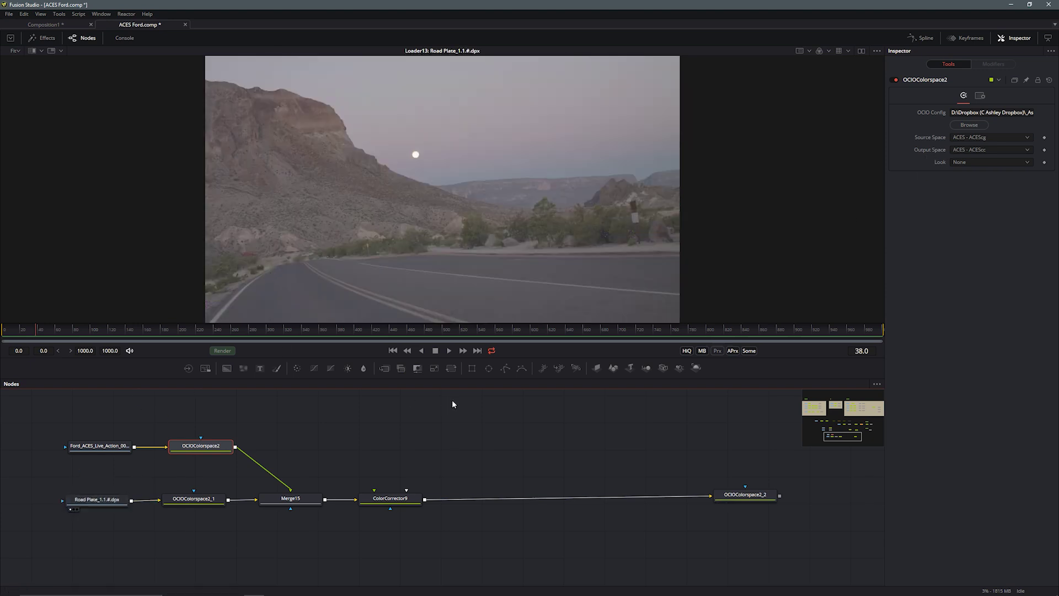
pyautogui.moveTo(193, 499); pyautogui.dragTo(431, 274)
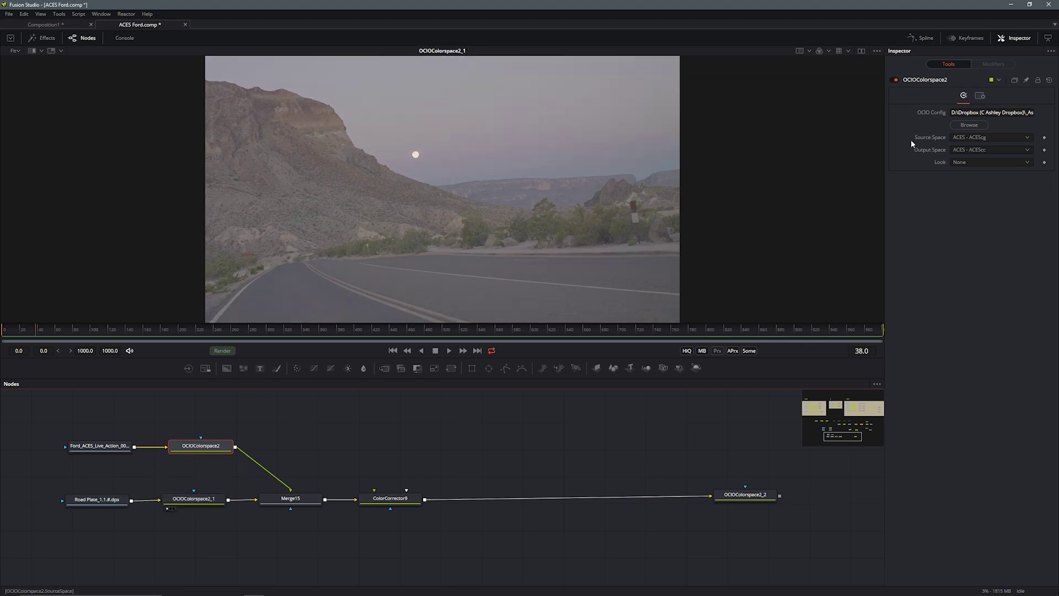
# - Set the source space of the car's OCIO Colorspace node to Input - ARRI - V3 LogC (EI800) and view the node's result
pyautogui.click(966, 139)
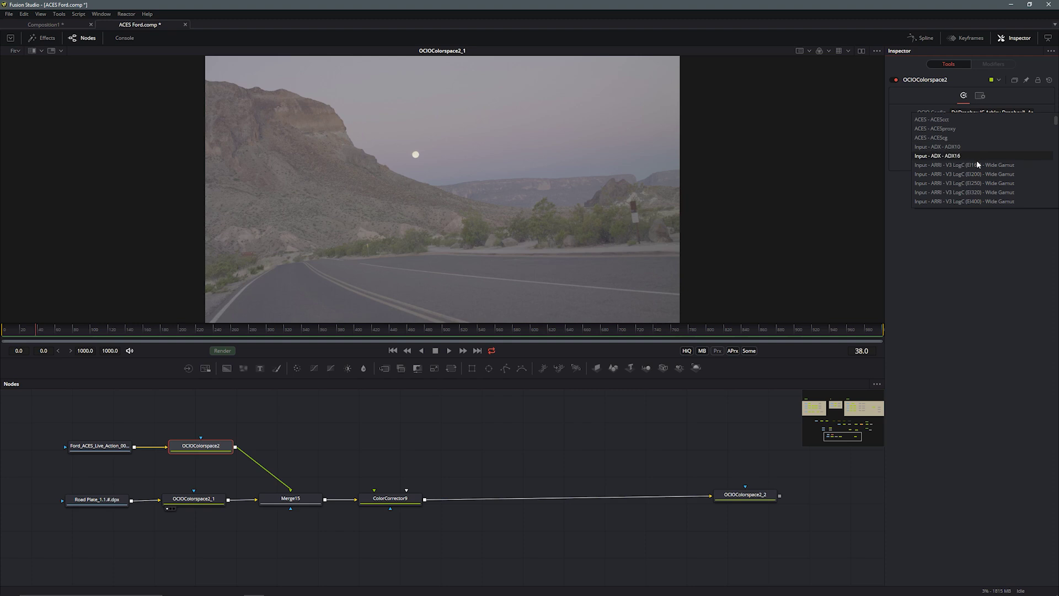
pyautogui.scroll(-5, 971, 193)
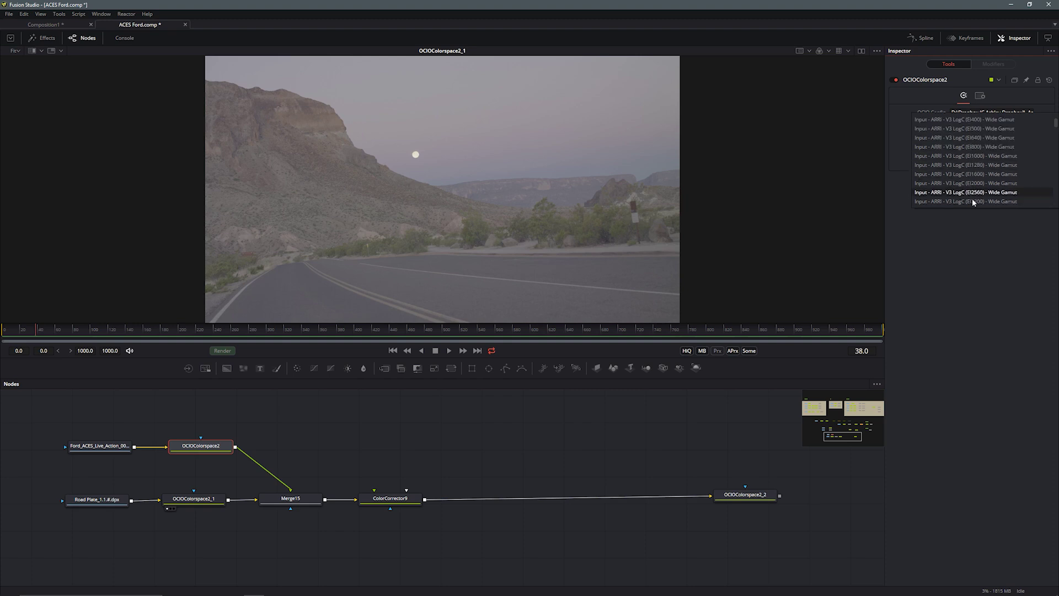
pyautogui.scroll(4, 960, 166)
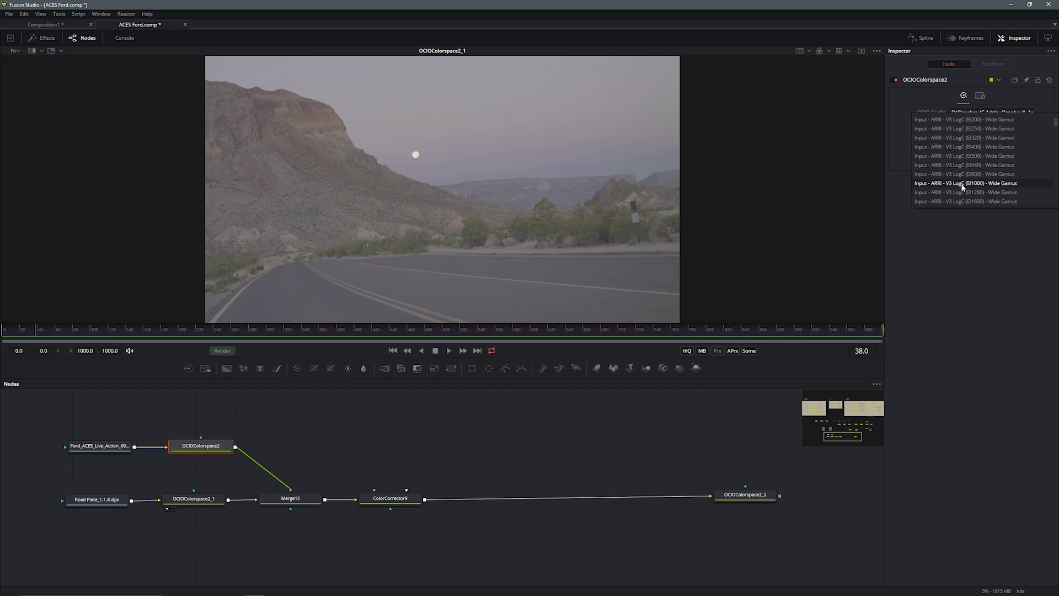
pyautogui.click(963, 182)
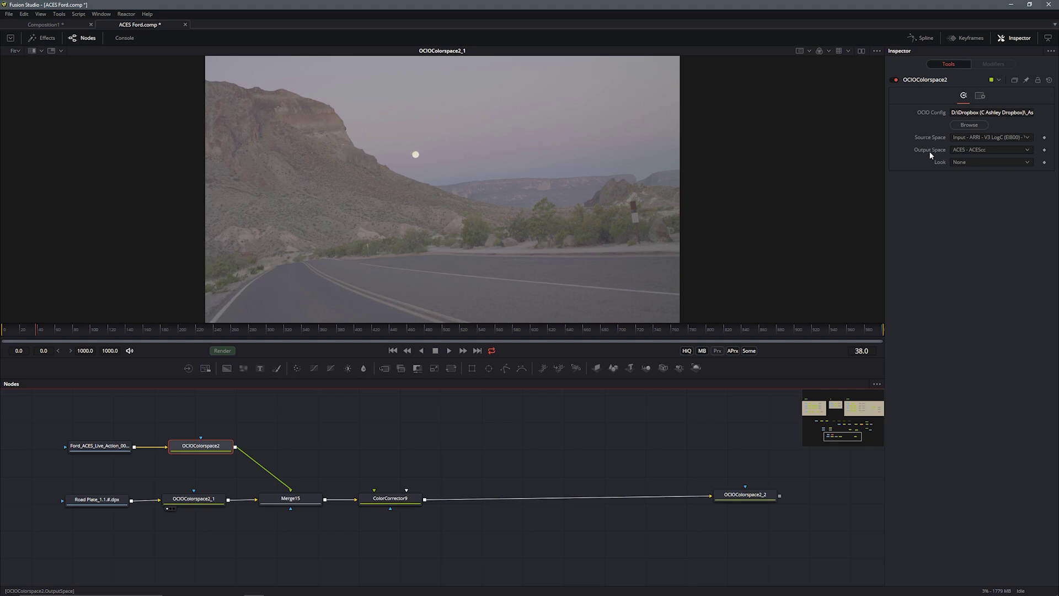
pyautogui.click(355, 472)
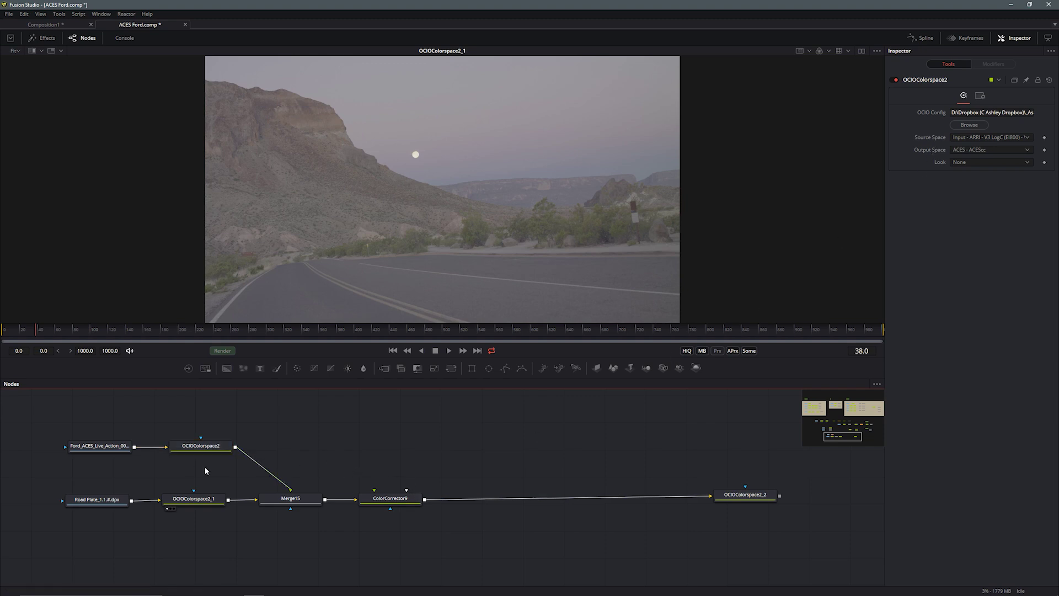
pyautogui.moveTo(210, 447); pyautogui.dragTo(329, 293)
pyautogui.click(217, 451)
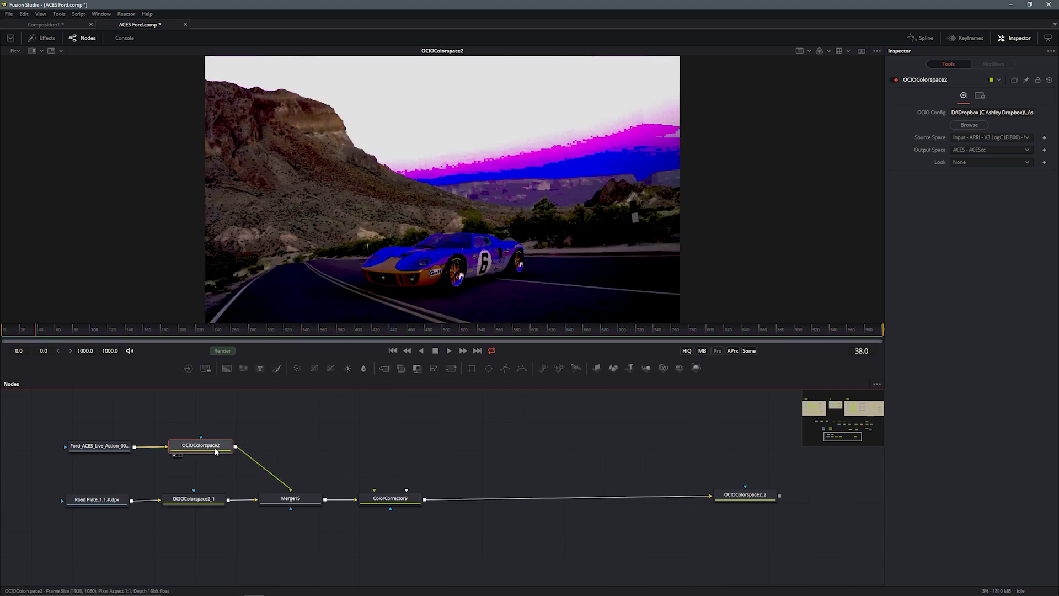
pyautogui.click(223, 438)
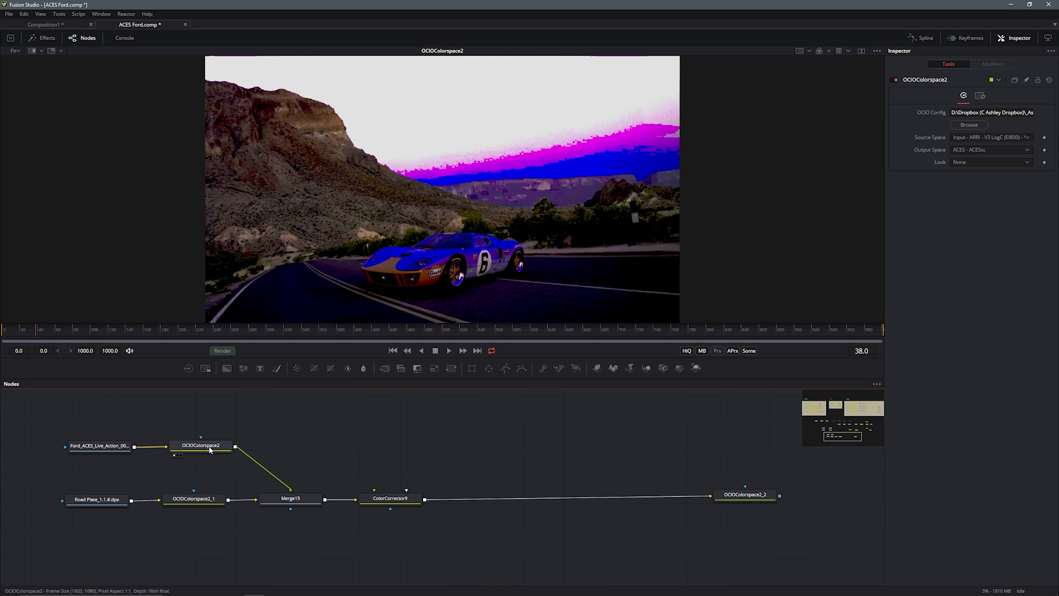
# - Set the source space of the car's OCIO Colorspace node back to ACES - ACEScg
pyautogui.click(210, 448)
pyautogui.click(989, 138)
pyautogui.scroll(5, 977, 143)
pyautogui.click(959, 134)
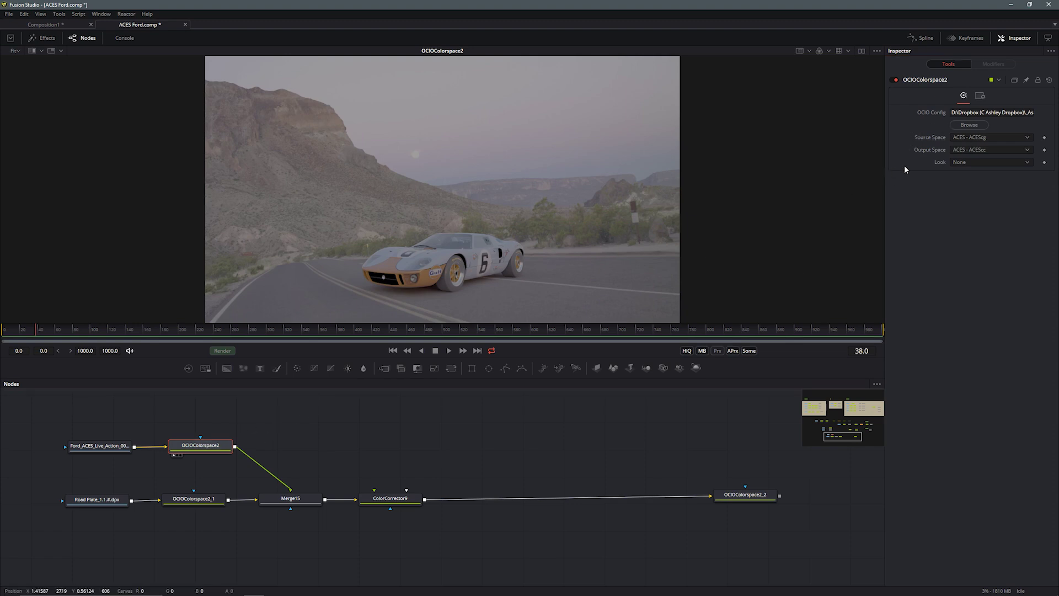
# - Check the road plate's OCIO Colorspace settings and view the merge, the Color Corrector and the final OCIO Colorspace node in turn
pyautogui.click(190, 503)
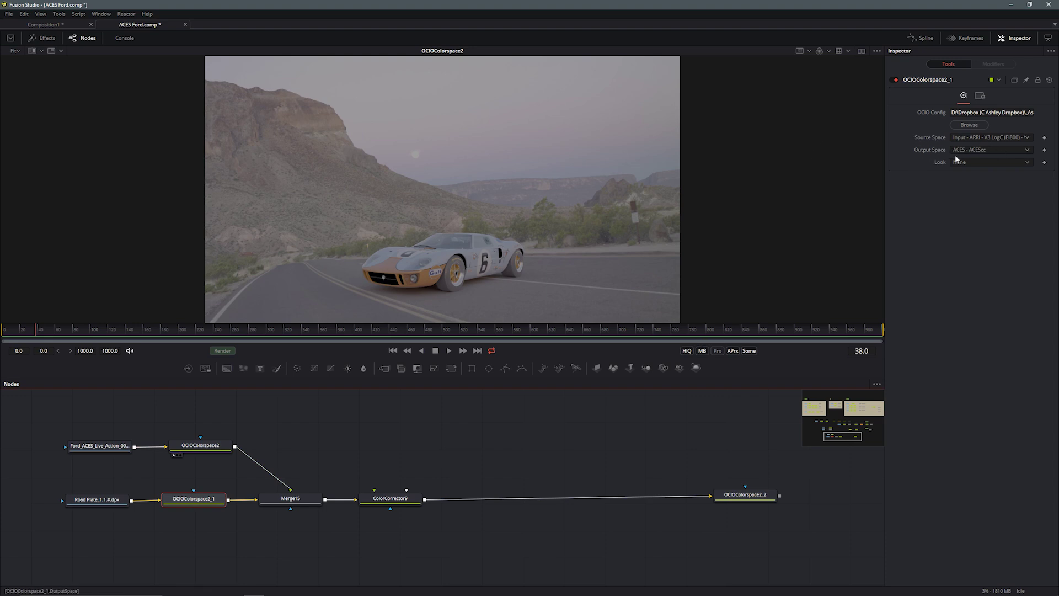
pyautogui.moveTo(306, 502); pyautogui.dragTo(408, 248)
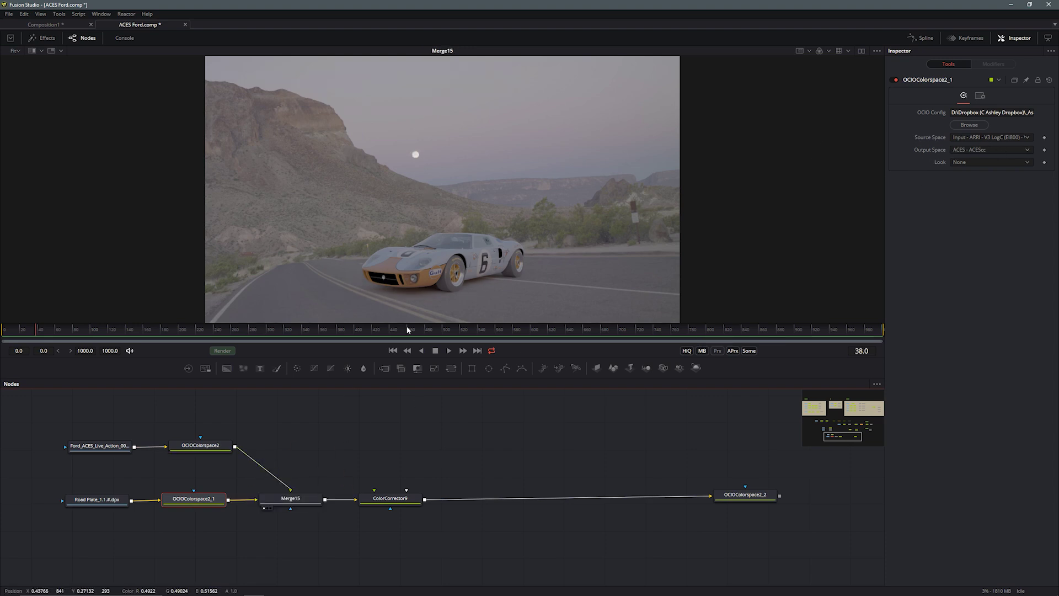
pyautogui.moveTo(405, 503); pyautogui.dragTo(497, 142)
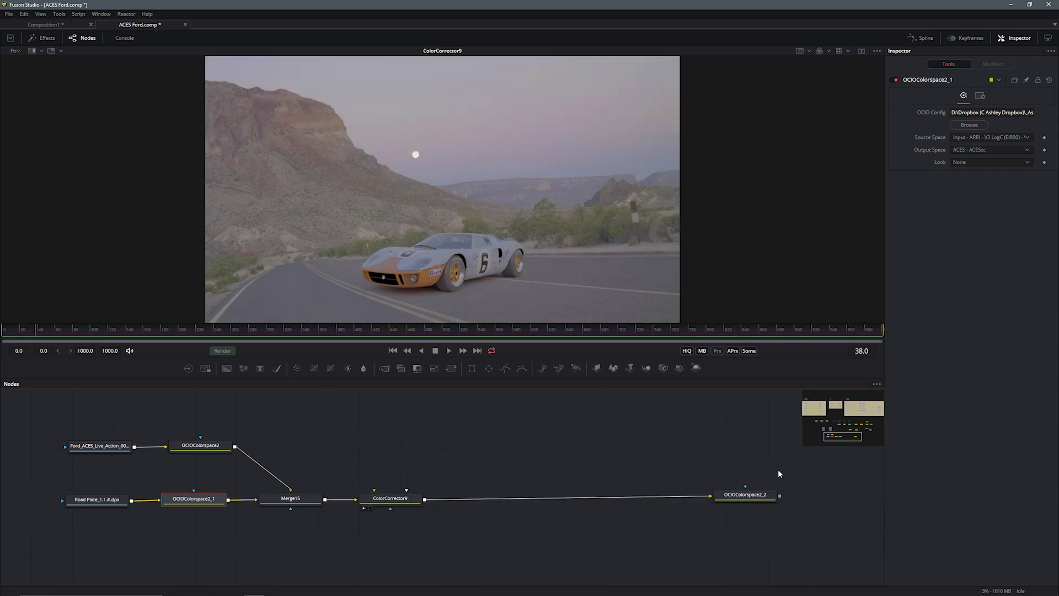
pyautogui.moveTo(760, 498); pyautogui.dragTo(690, 276)
# - Shift the final OCIO Colorspace node slightly along the chain and set its output space to Output - Rec.709
pyautogui.moveTo(747, 497); pyautogui.dragTo(733, 498)
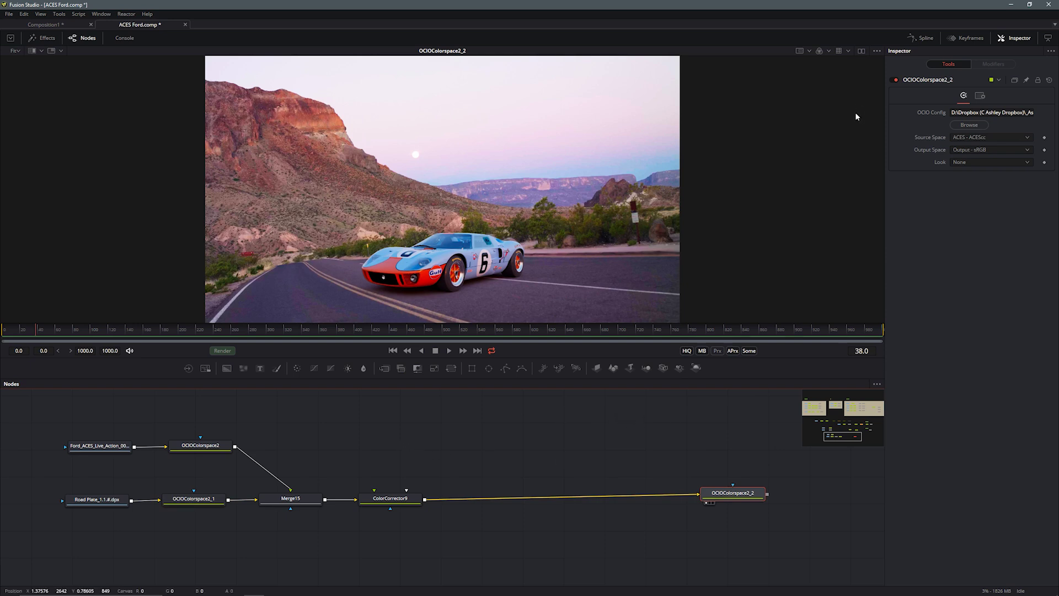
pyautogui.click(973, 150)
pyautogui.click(949, 132)
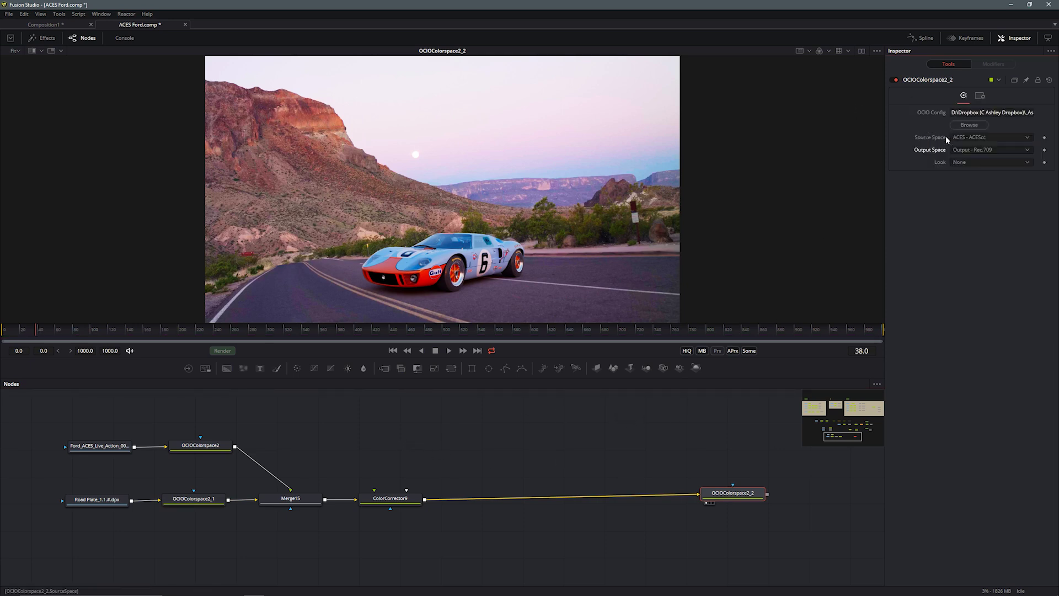
# - Try a gain of 0.98 on the Color Corrector, return it to 1.06, and set the saturation to 1.0
pyautogui.moveTo(400, 500)
pyautogui.mouseDown()
pyautogui.moveTo(390, 500)
pyautogui.moveTo(411, 501)
pyautogui.mouseUp()
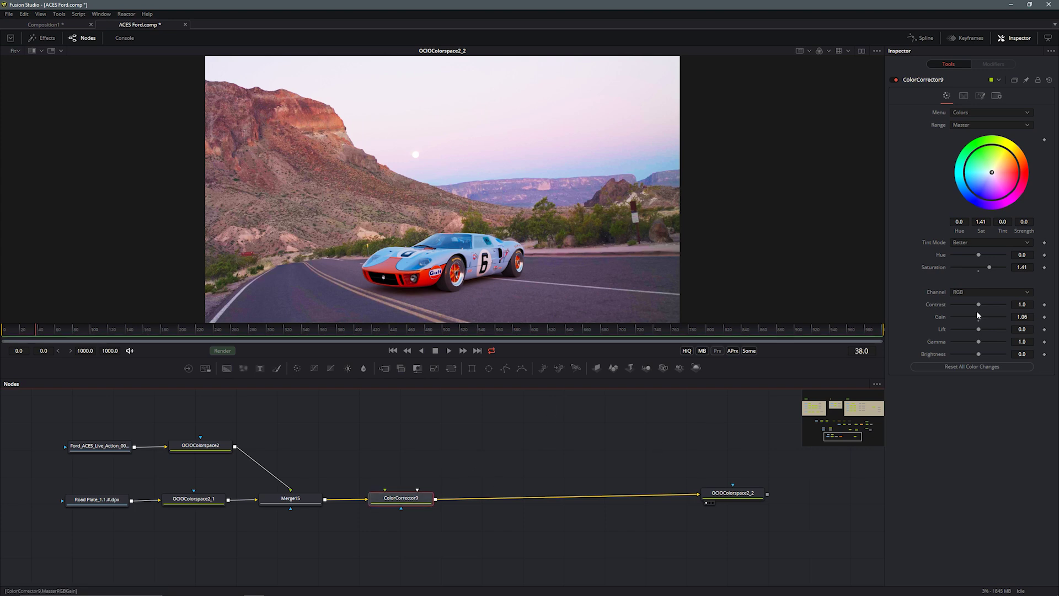
pyautogui.moveTo(979, 317); pyautogui.dragTo(979, 318)
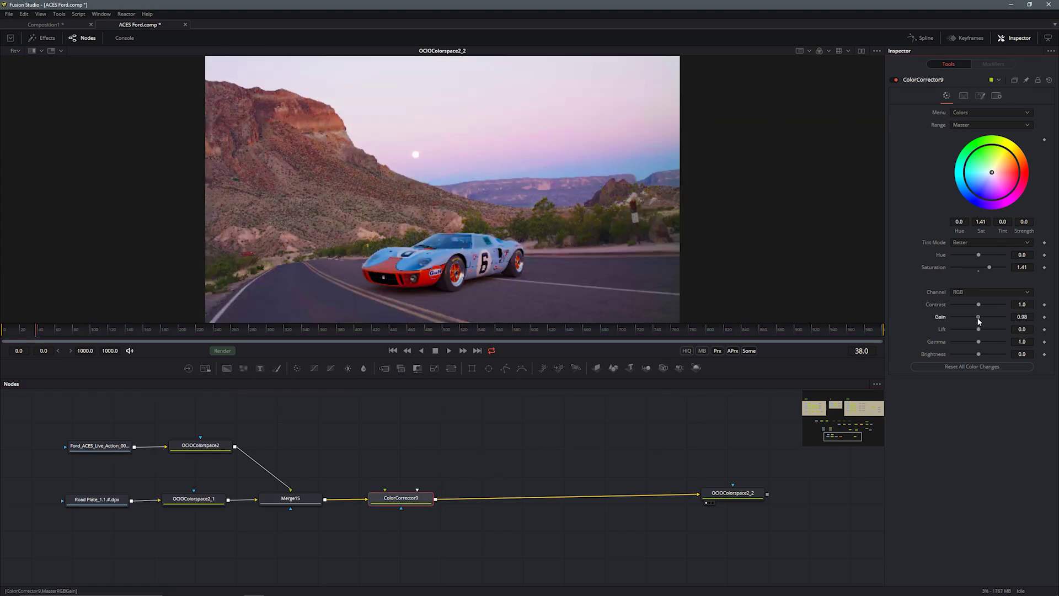
pyautogui.click(979, 269)
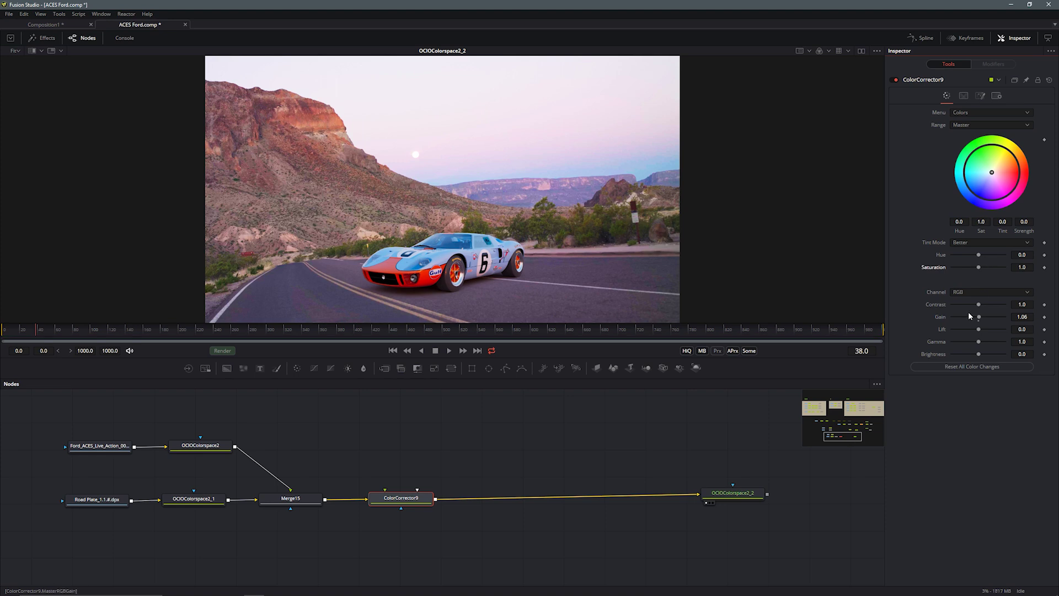
pyautogui.click(495, 461)
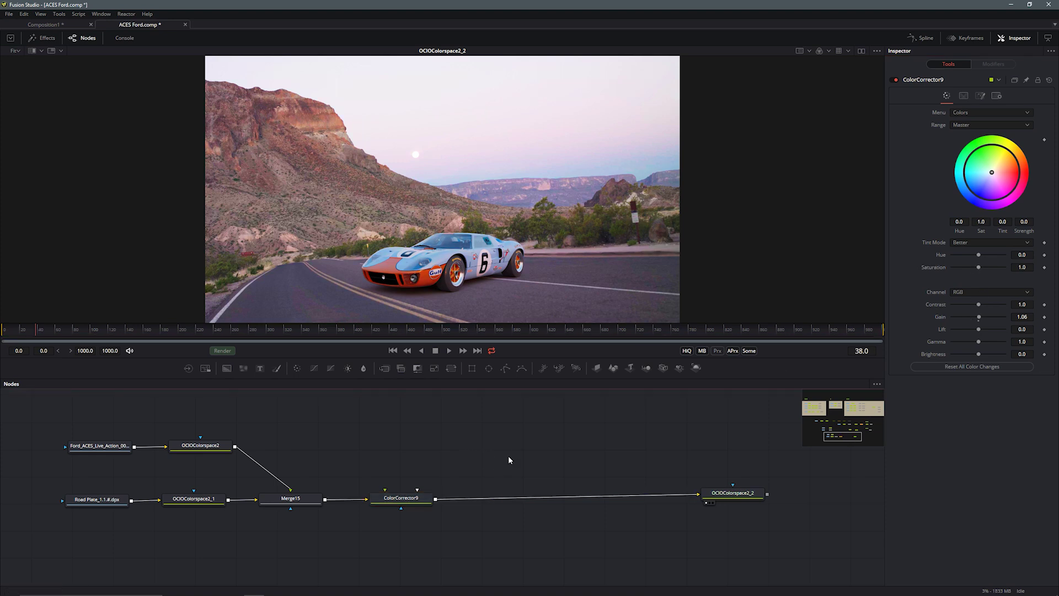